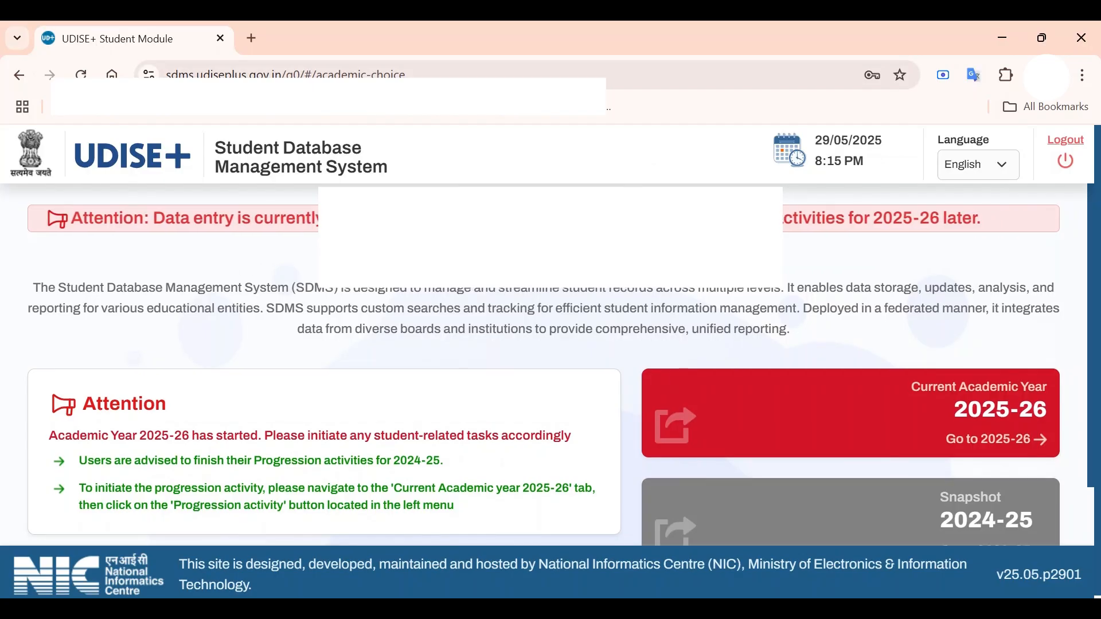
Step: Switch the portal language to Hindi and read the notice about starting the progression activity
scroll(682, 511, down, 1)
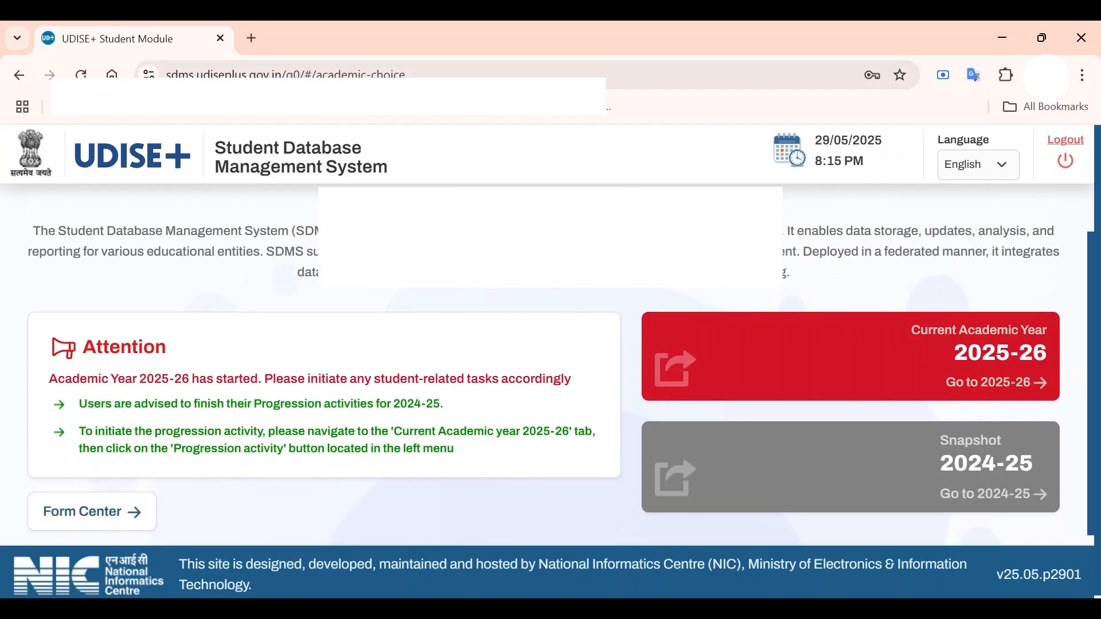
click(989, 172)
click(982, 222)
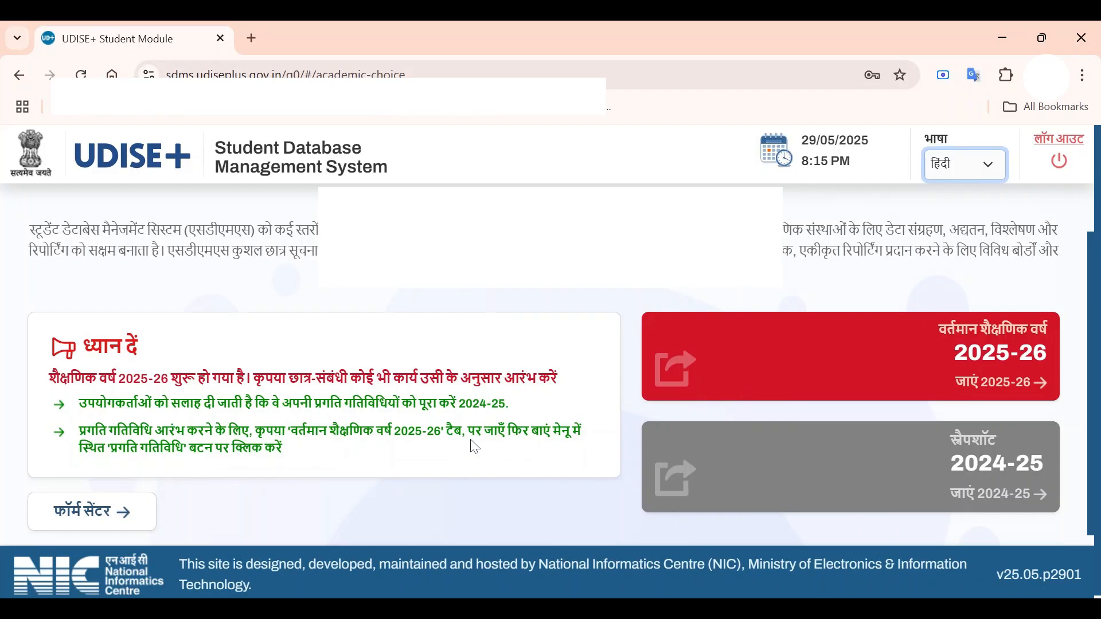
drag(109, 432, 288, 437)
click(308, 444)
scroll(700, 417, up, 1)
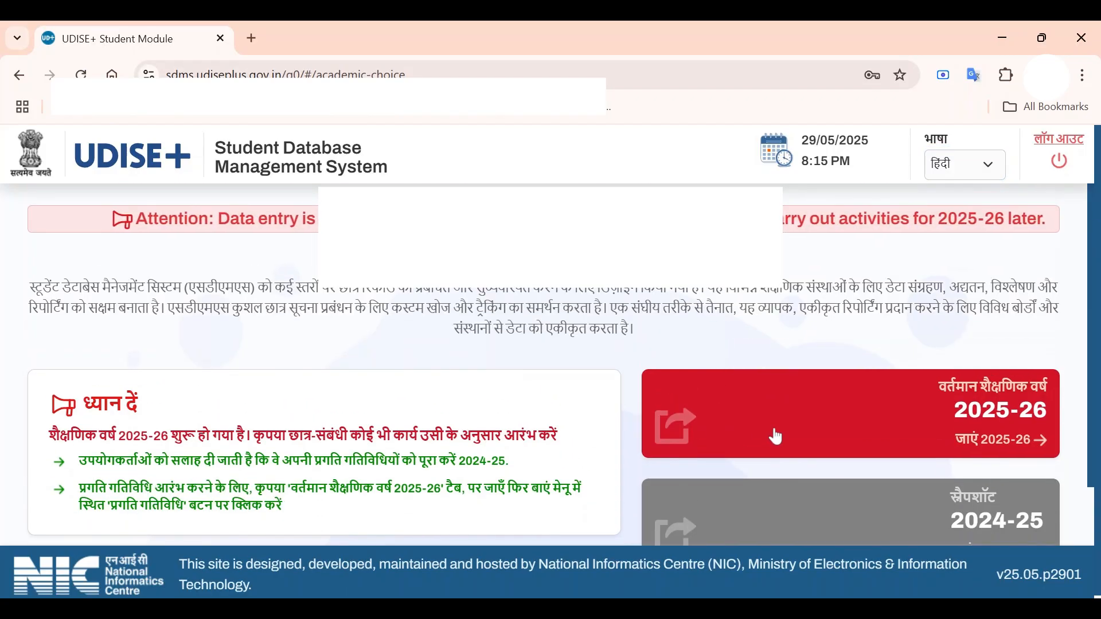
Step: Enter the current academic year 2025-26, dismissing the school information, and set the portal language to English
click(775, 436)
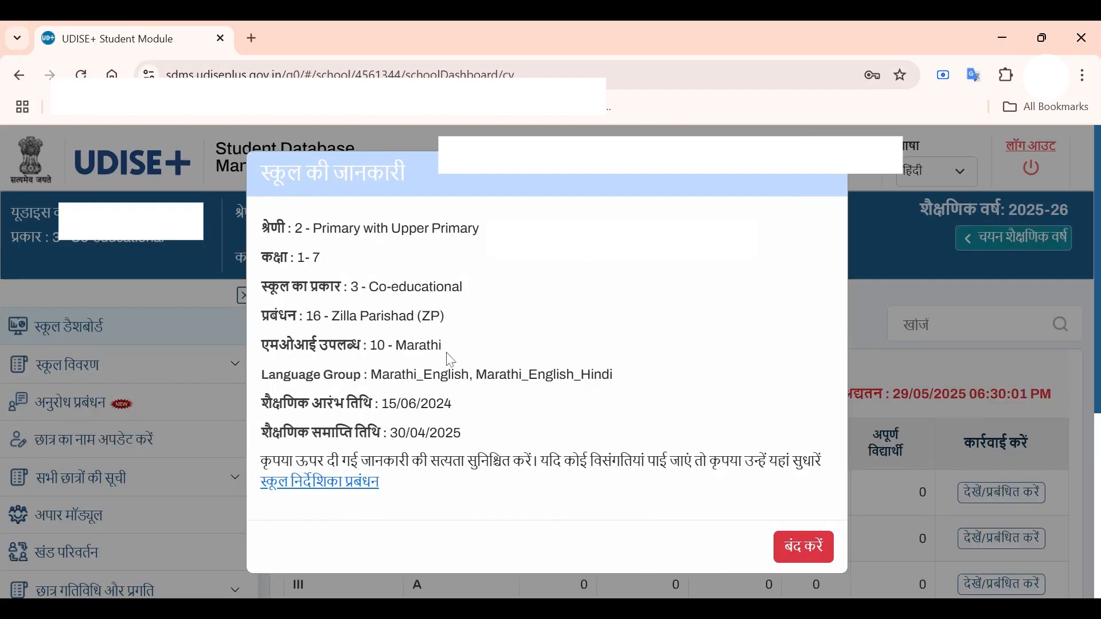
click(818, 546)
click(946, 183)
click(936, 196)
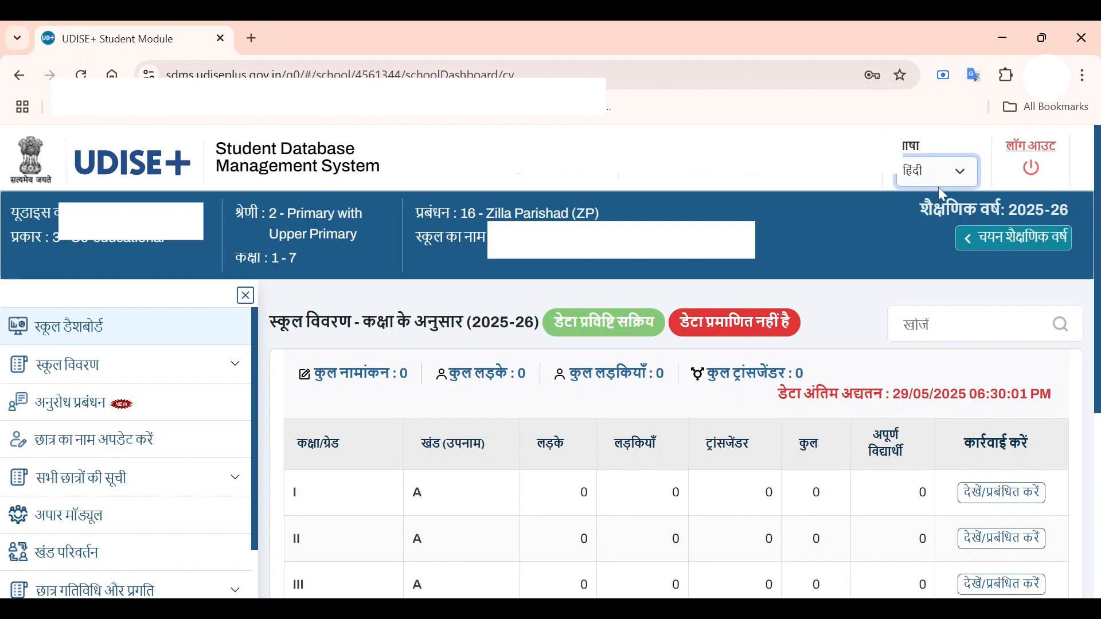
Step: Review the grade-wise enrolment table on the 2025-26 school dashboard from class I to class VII
scroll(704, 383, down, 3)
scroll(704, 383, up, 3)
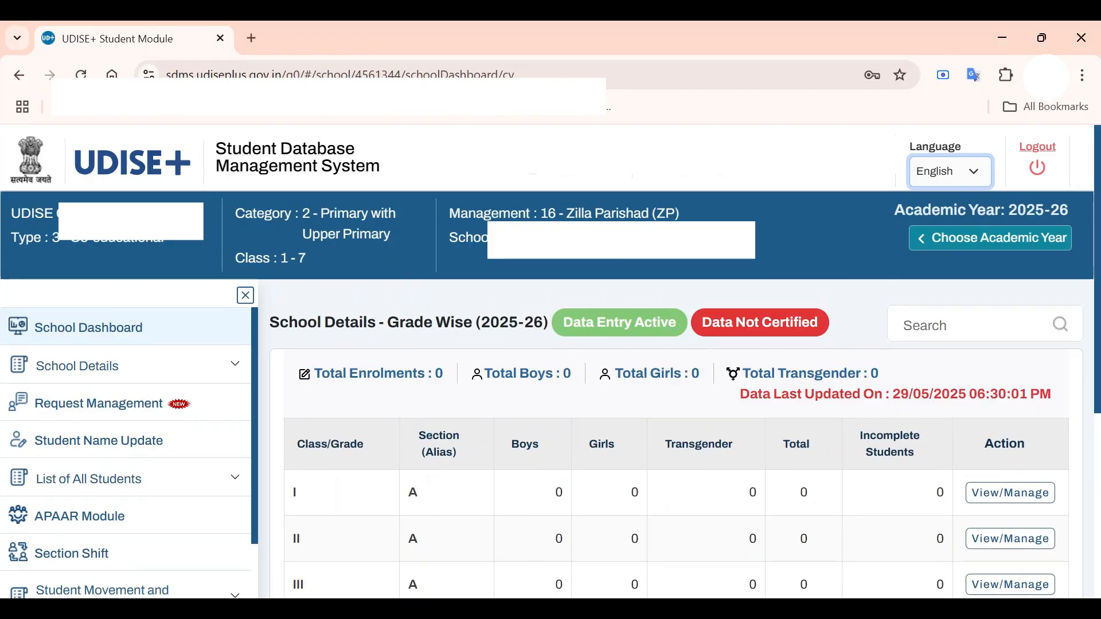
scroll(827, 304, down, 1)
scroll(828, 304, up, 1)
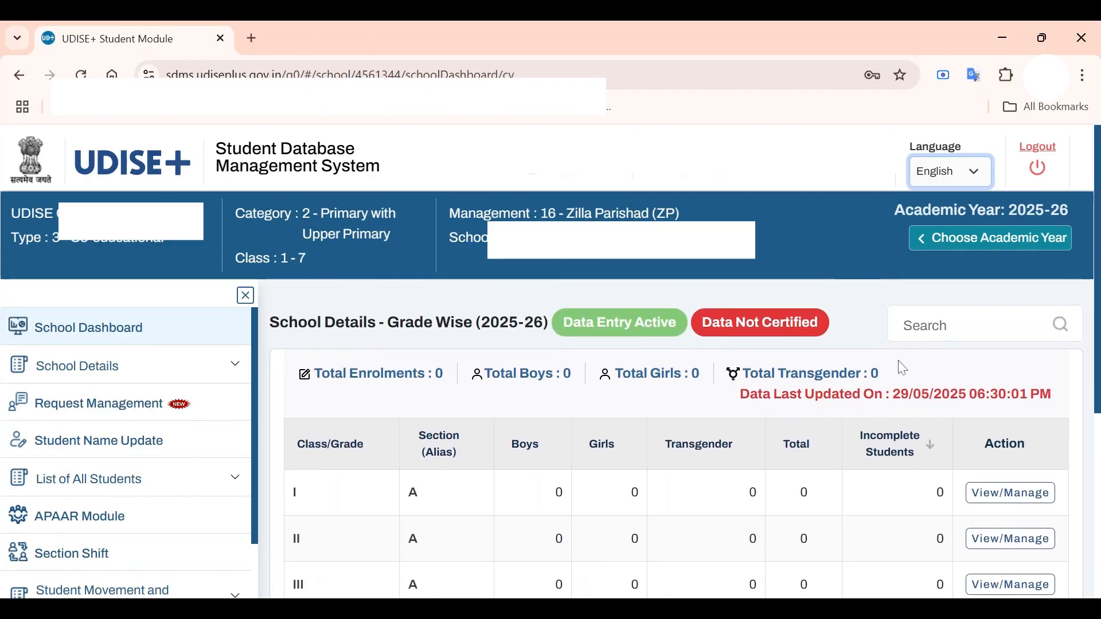
scroll(863, 425, down, 3)
scroll(883, 456, down, 3)
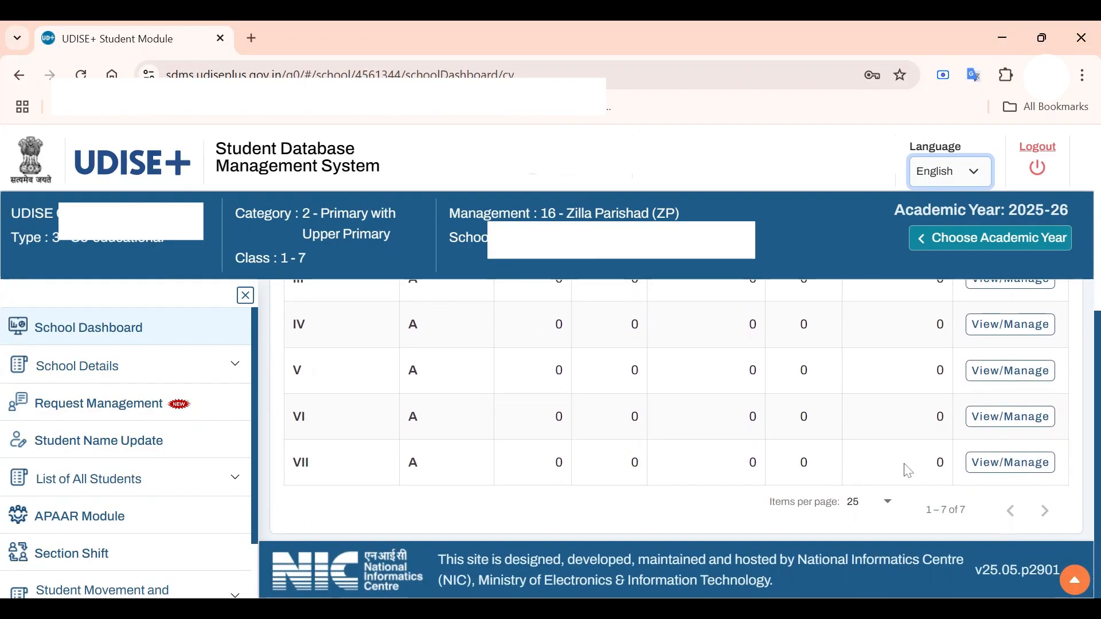
scroll(823, 460, up, 6)
click(809, 453)
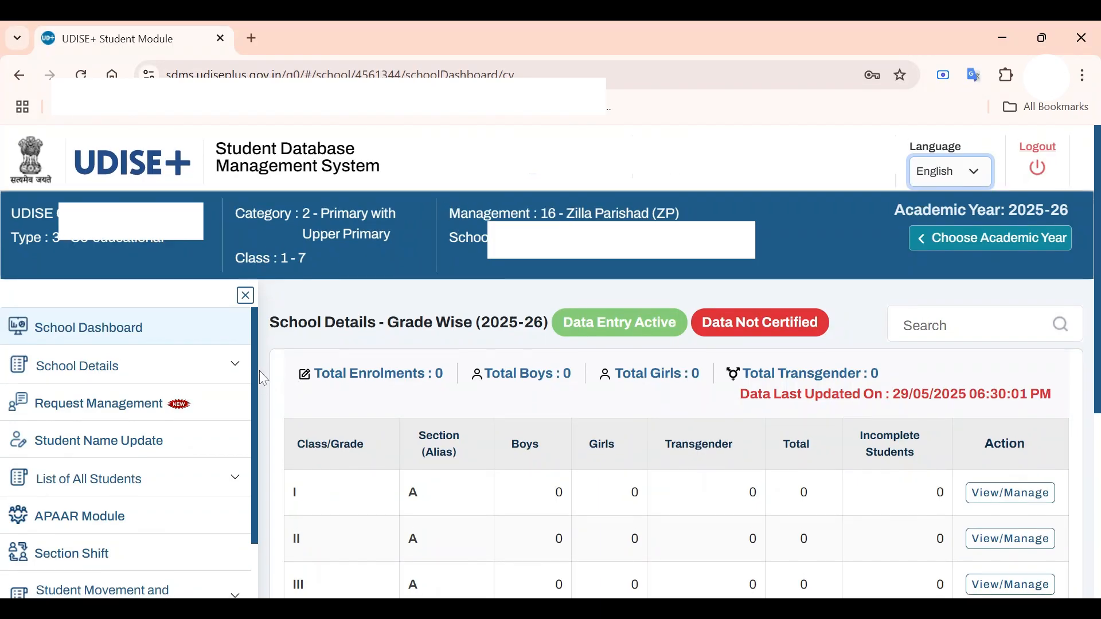
Step: Open the Progression Module through Progression Activity under Student Movement and Progression
scroll(218, 358, down, 5)
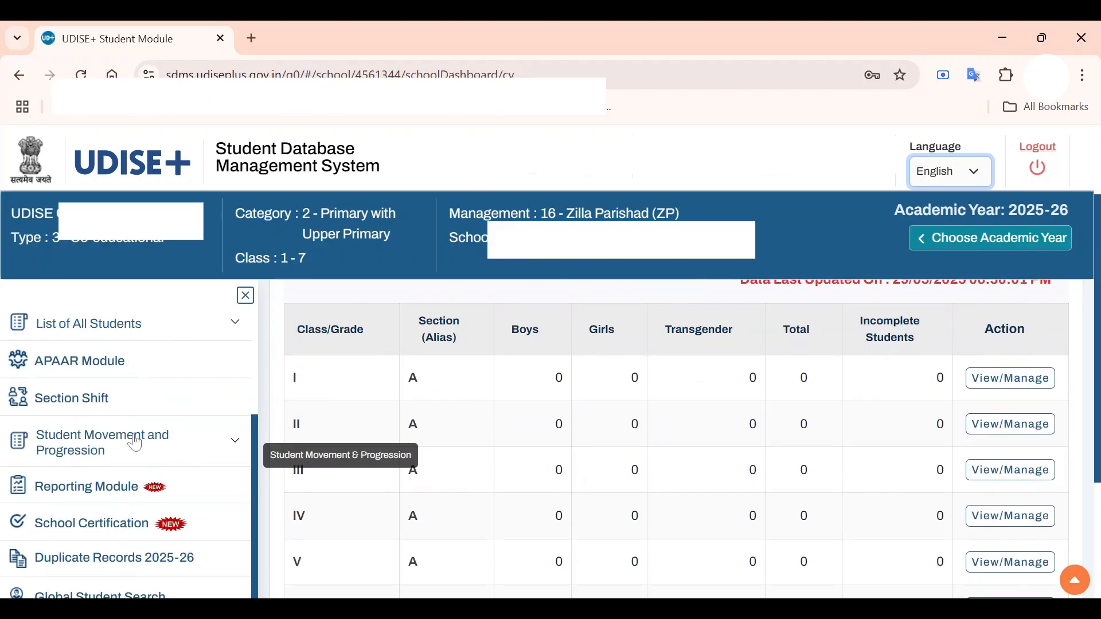
click(161, 445)
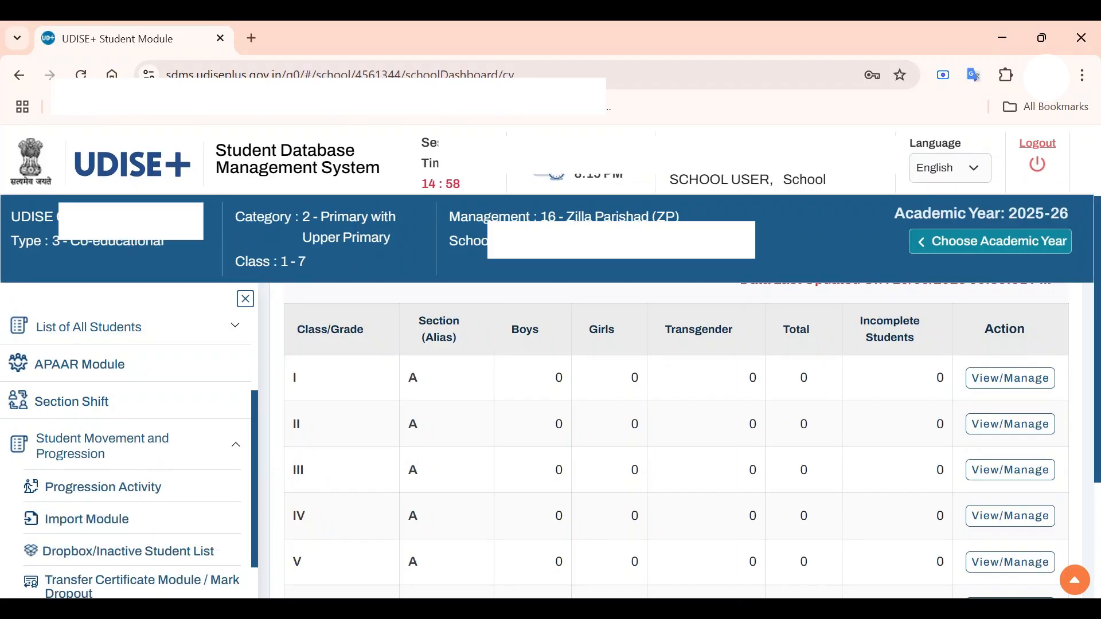
scroll(138, 437, down, 1)
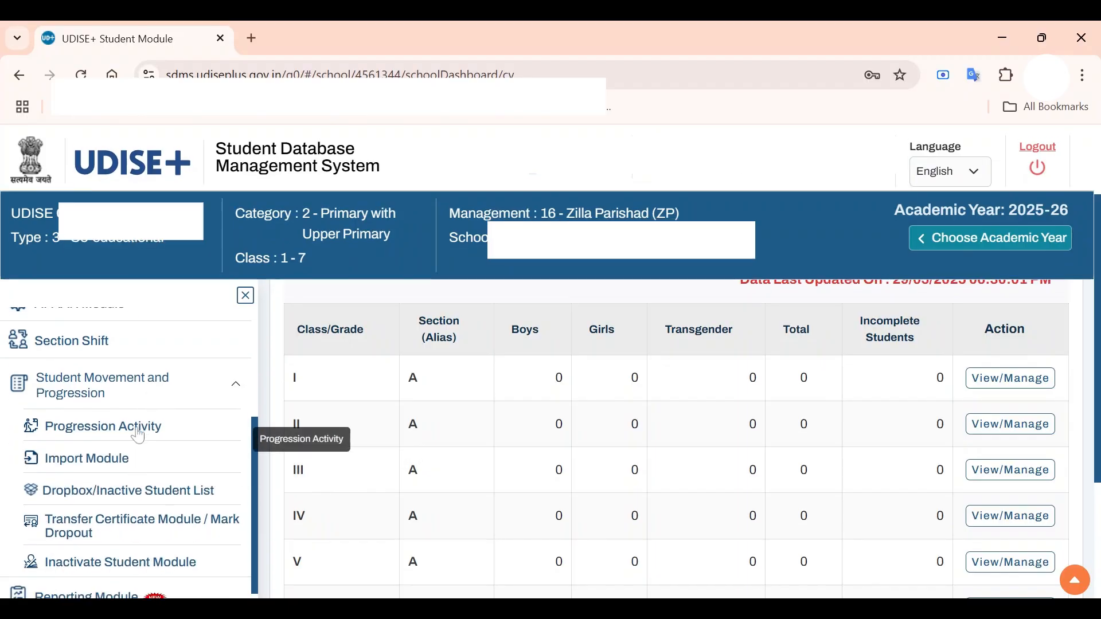
click(138, 437)
scroll(489, 421, up, 1)
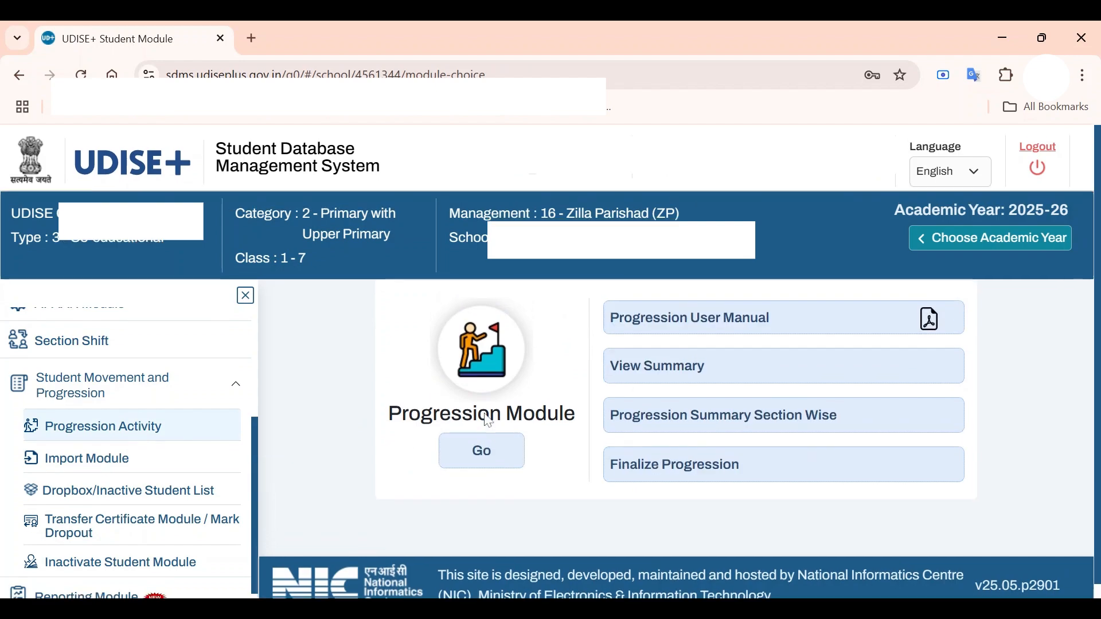
click(487, 450)
Step: List the students eligible for progression in class IV, section A
scroll(711, 398, down, 5)
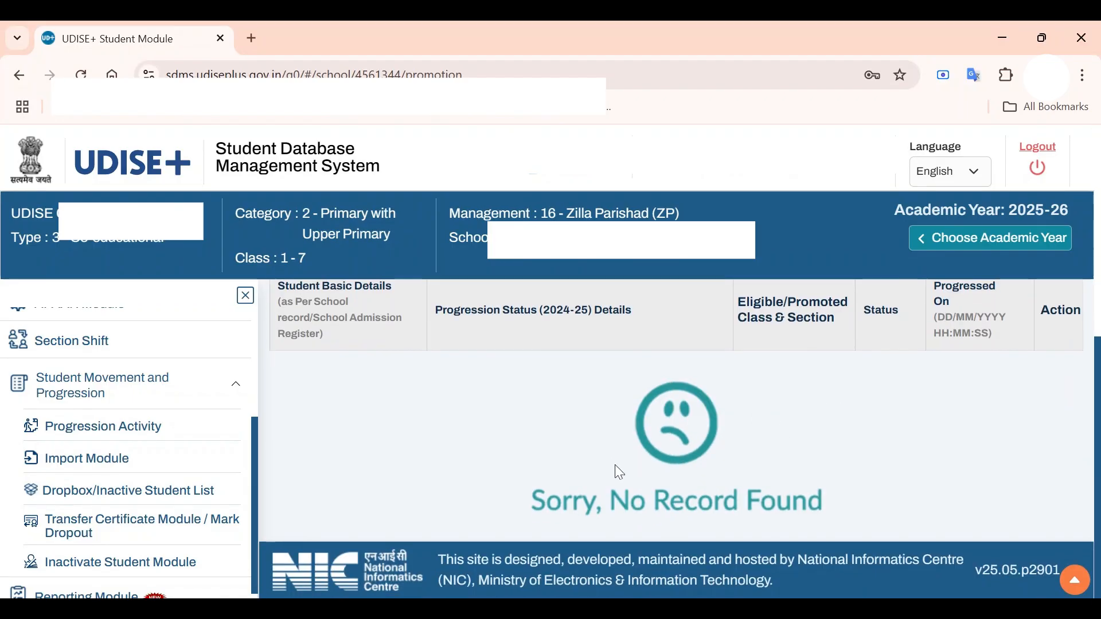
scroll(600, 469, up, 5)
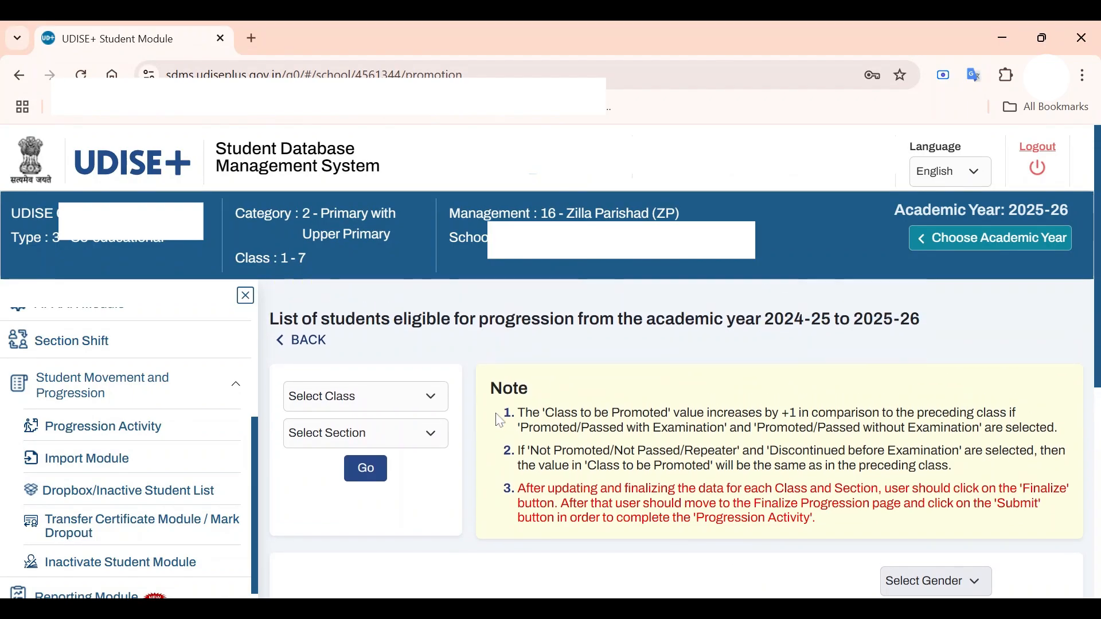
click(382, 404)
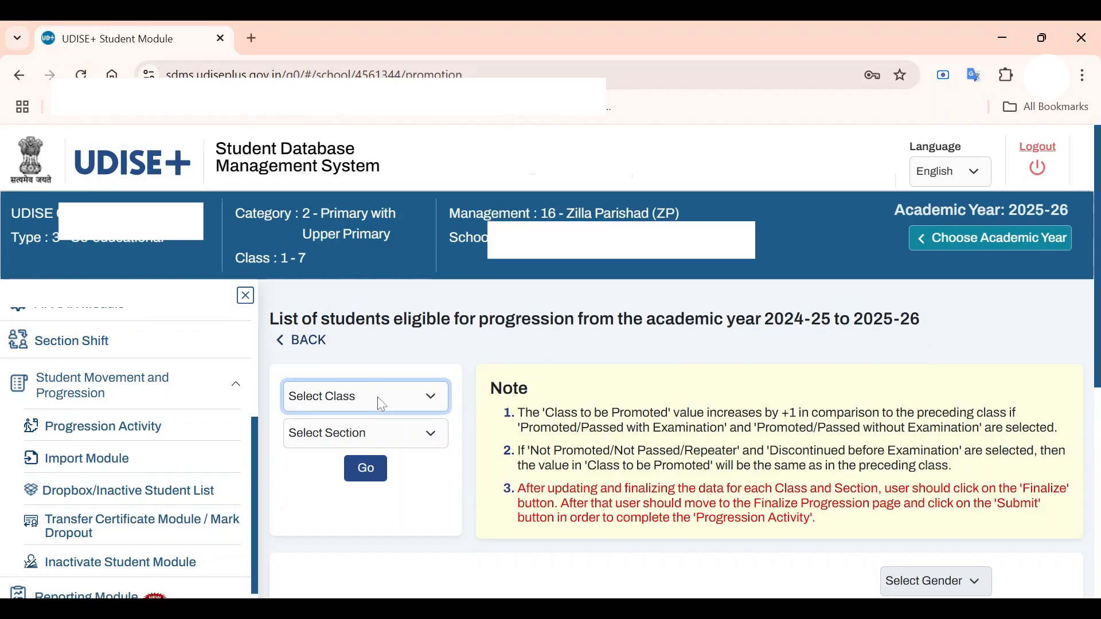
click(373, 507)
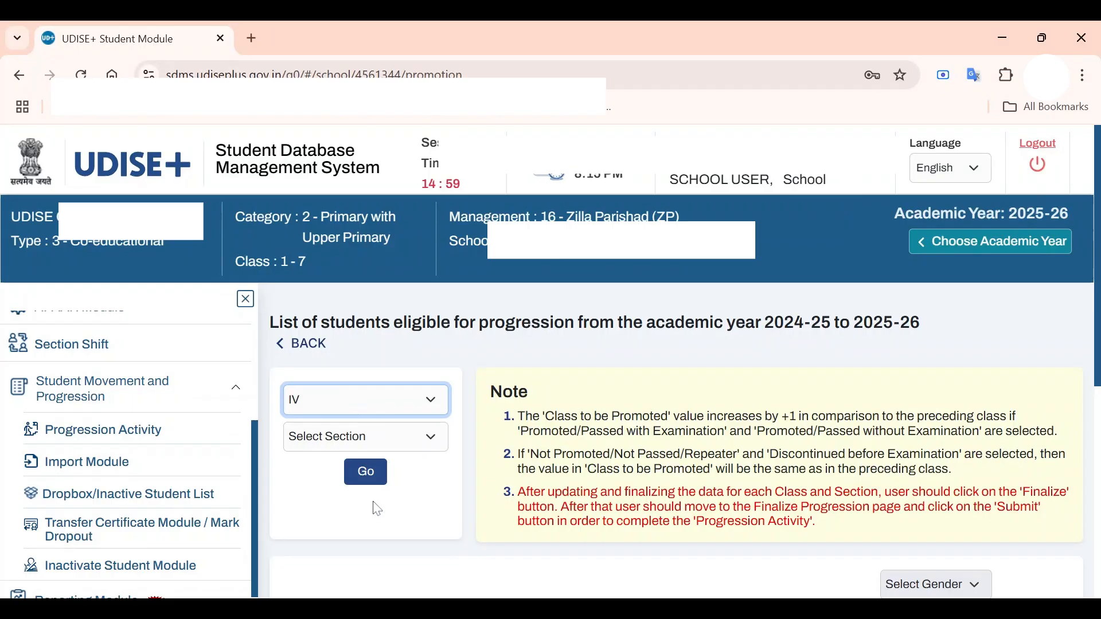
click(427, 436)
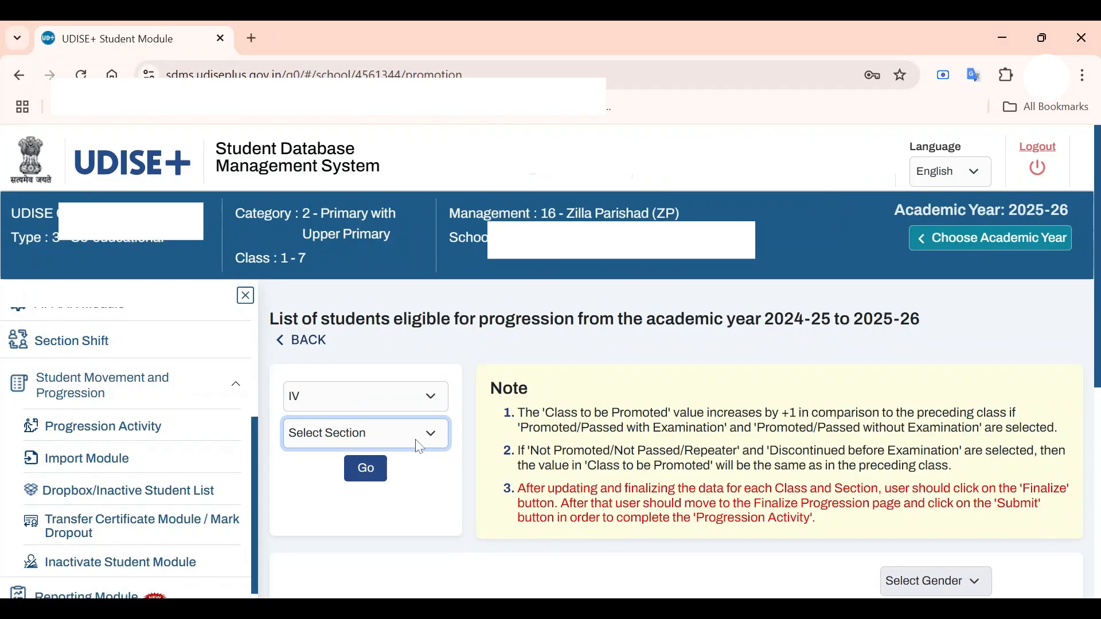
click(411, 448)
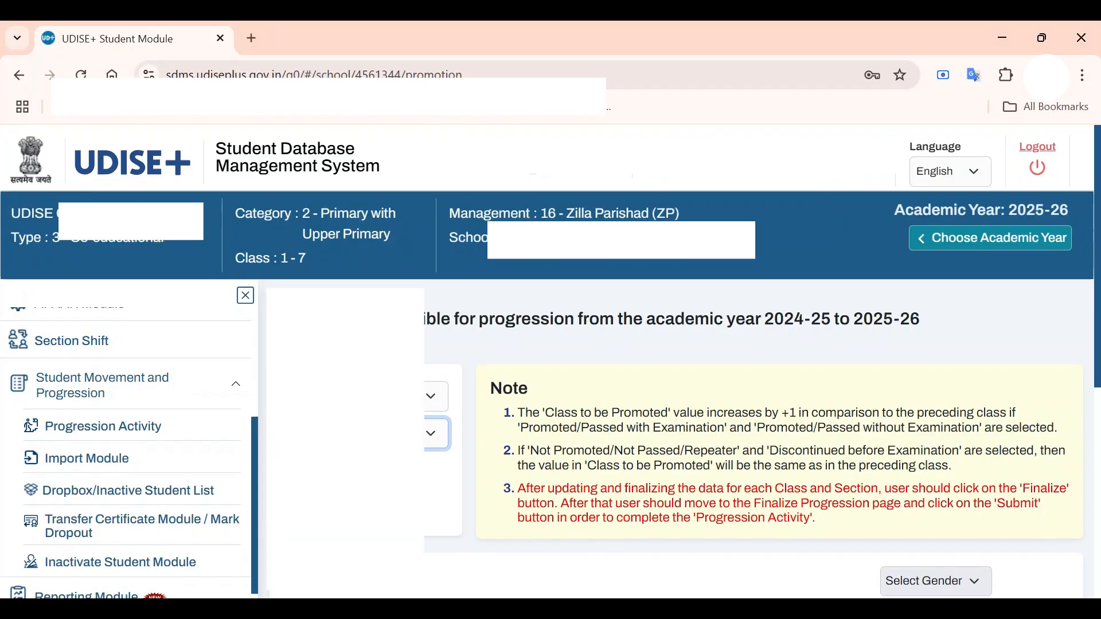
click(366, 476)
Step: Examine the progression detail fields for the students in the class IV, section A list
scroll(884, 439, down, 2)
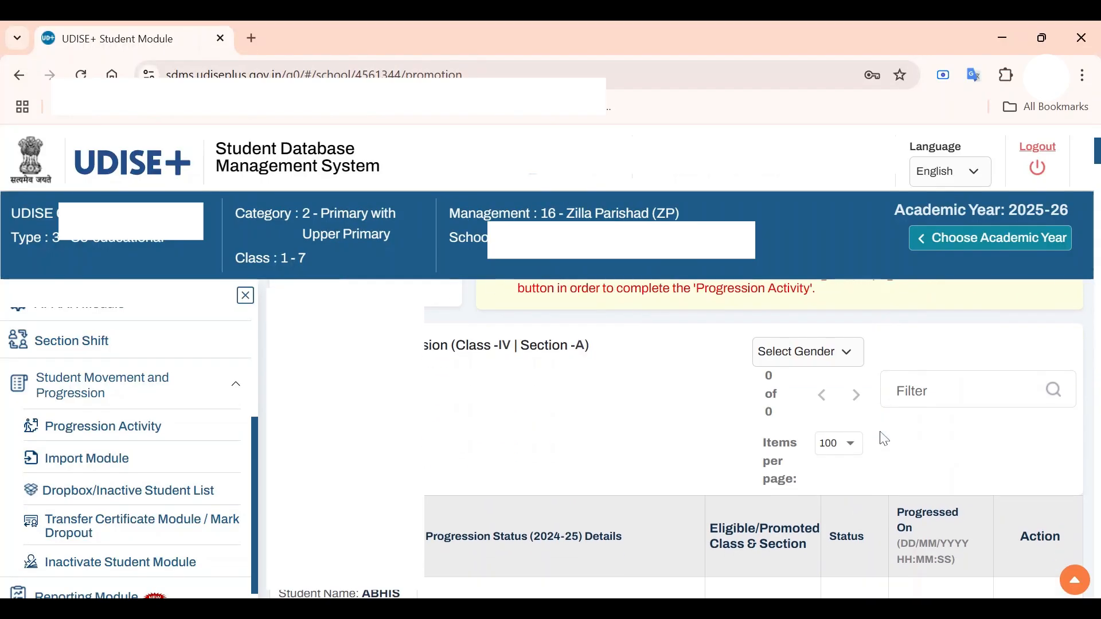
scroll(885, 440, down, 1)
scroll(658, 442, up, 2)
scroll(659, 442, down, 2)
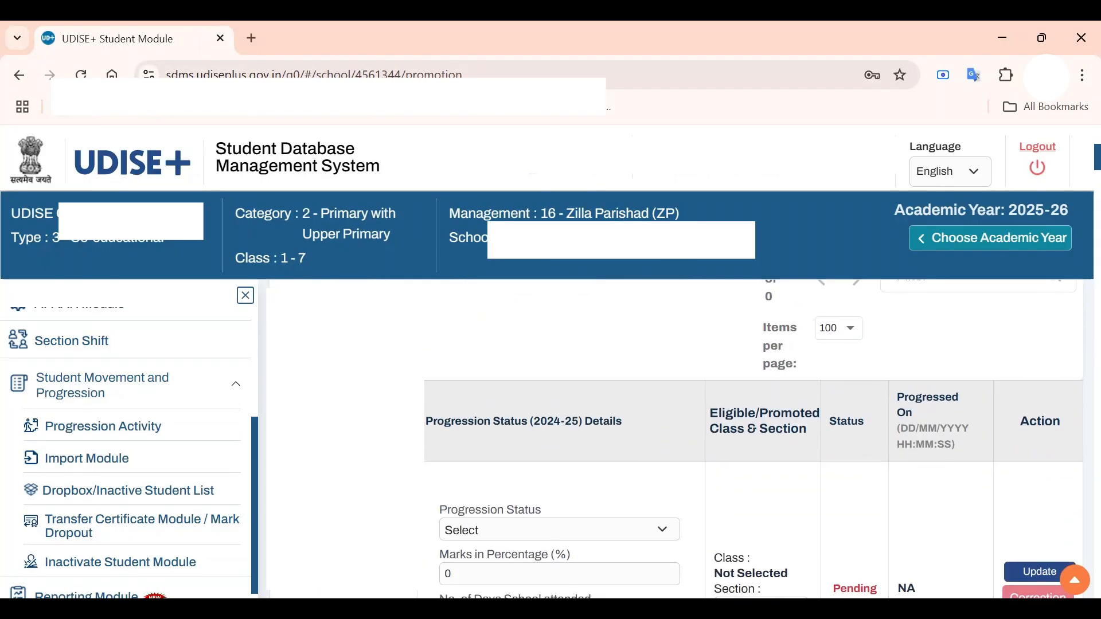
scroll(821, 444, down, 2)
scroll(822, 445, down, 1)
scroll(821, 444, down, 5)
scroll(645, 447, up, 4)
scroll(664, 439, down, 5)
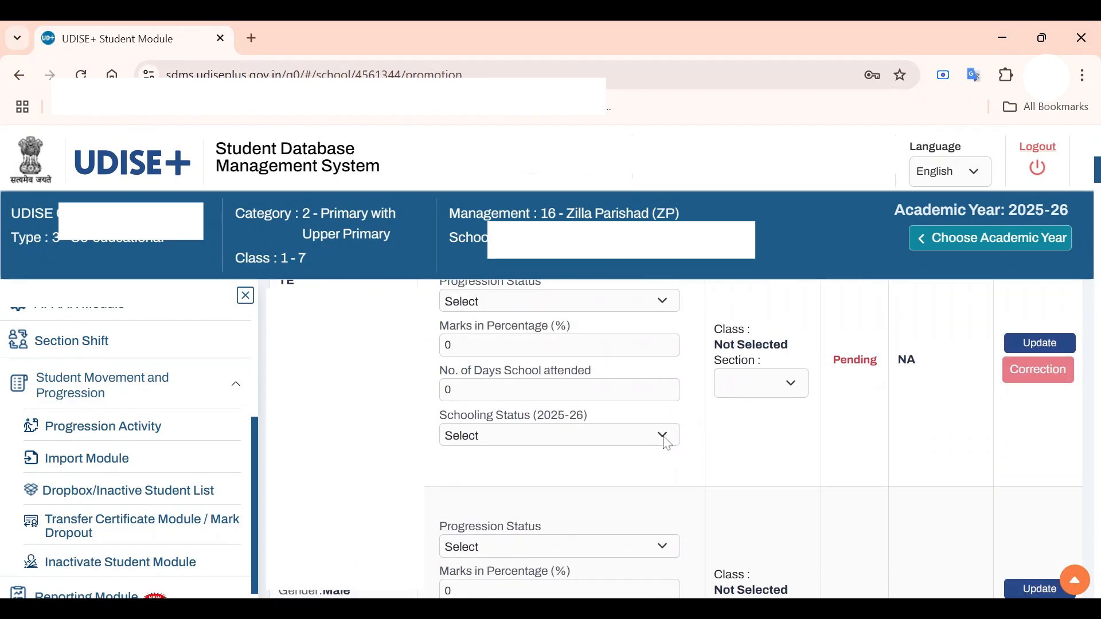
scroll(667, 444, up, 2)
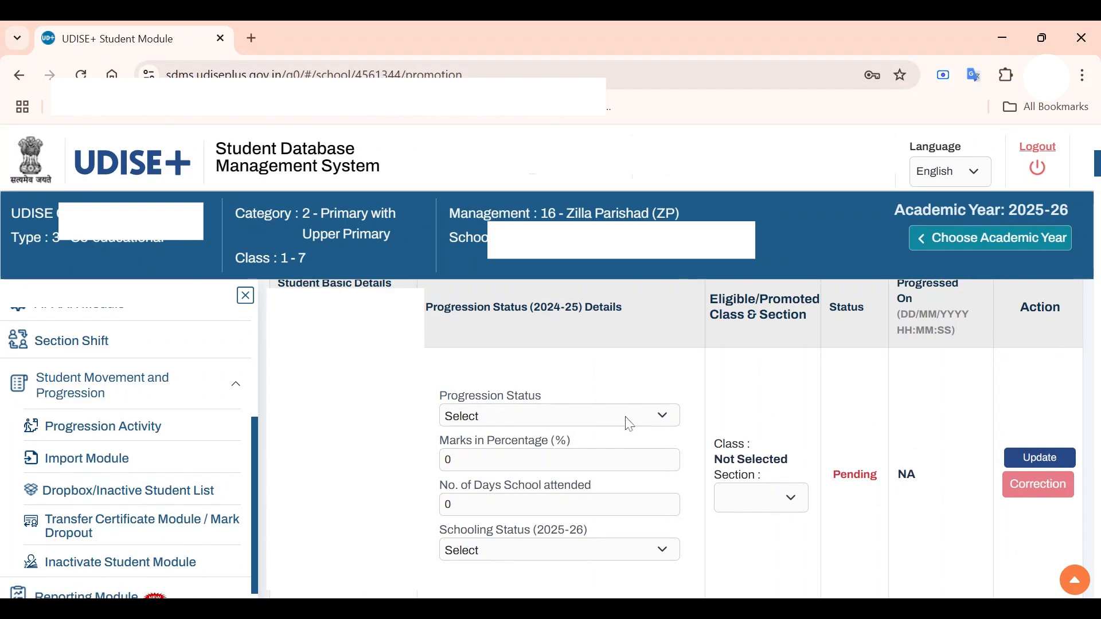
Step: Set the first student's progression status to Promoted/Passed with Examination and the marks to 76 percent
click(535, 423)
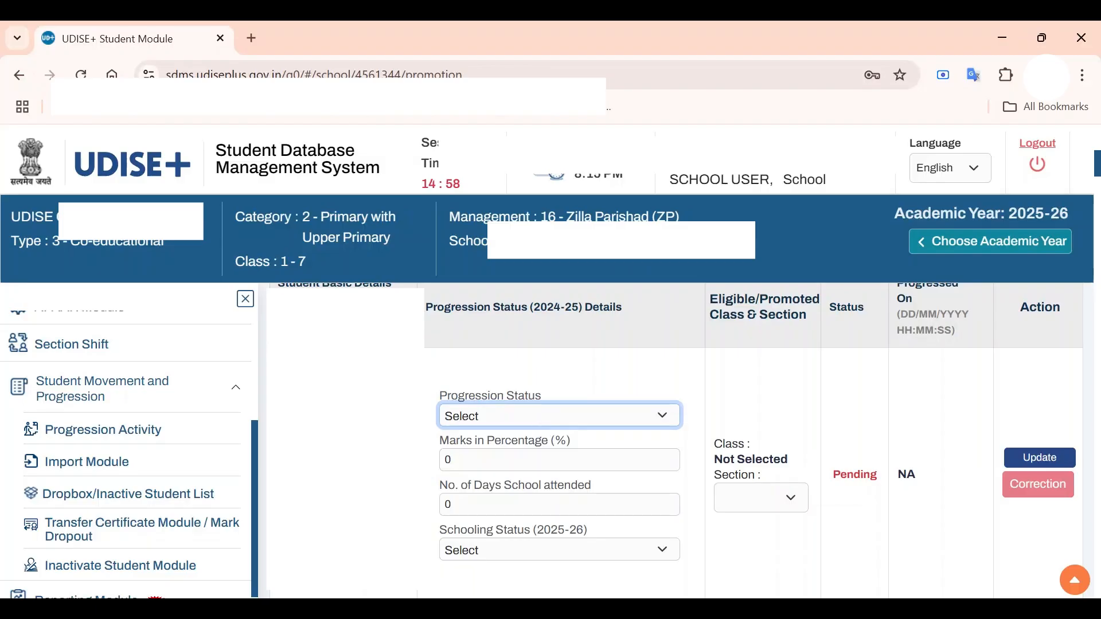
key(Down)
scroll(597, 442, down, 1)
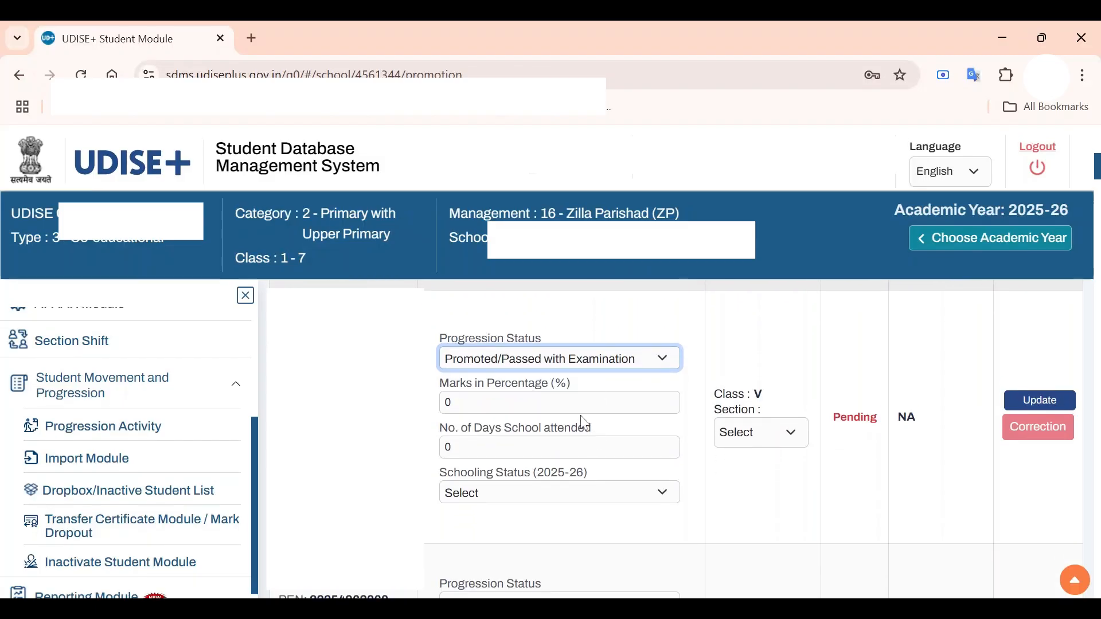
click(459, 403)
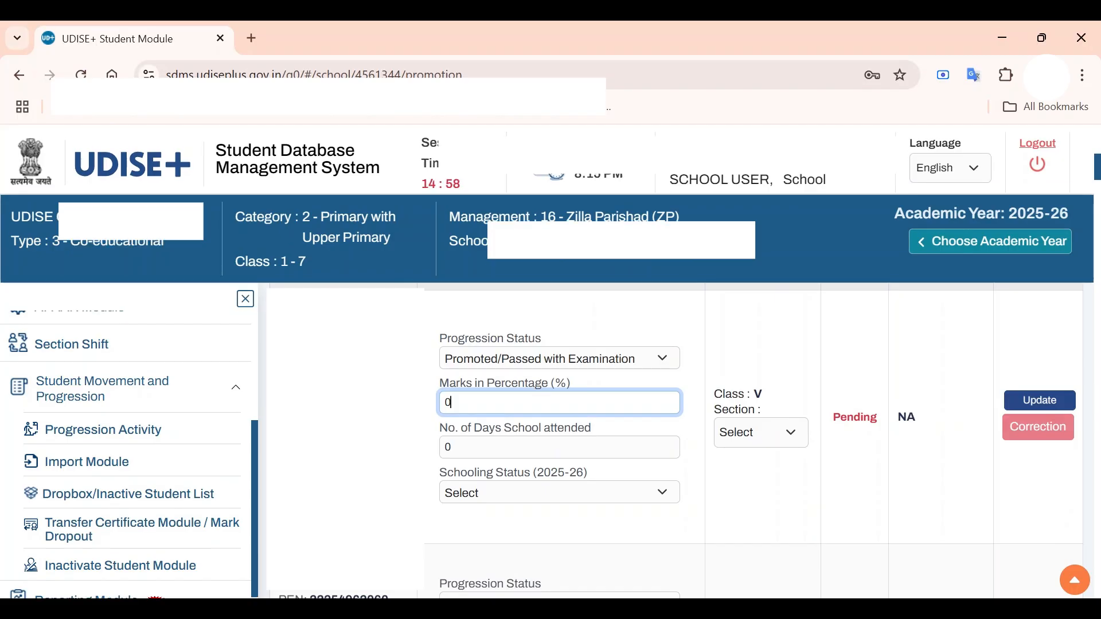
text(76)
Step: Set the first student's number of school days attended to 213 and the 2025-26 schooling status to Studying in Same School
click(458, 447)
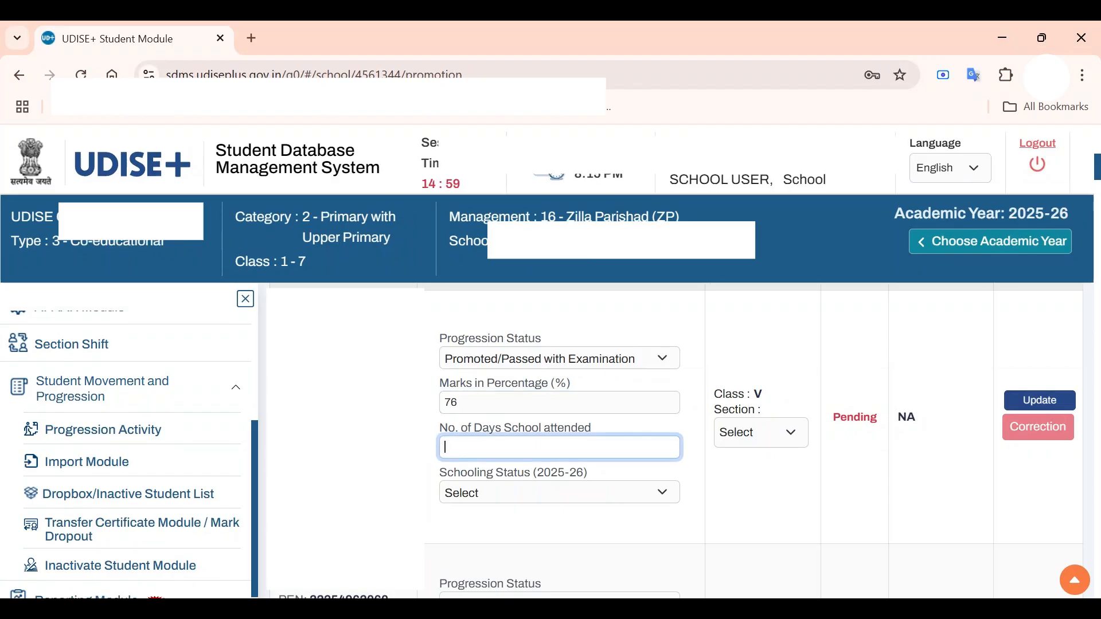
text(213)
click(561, 493)
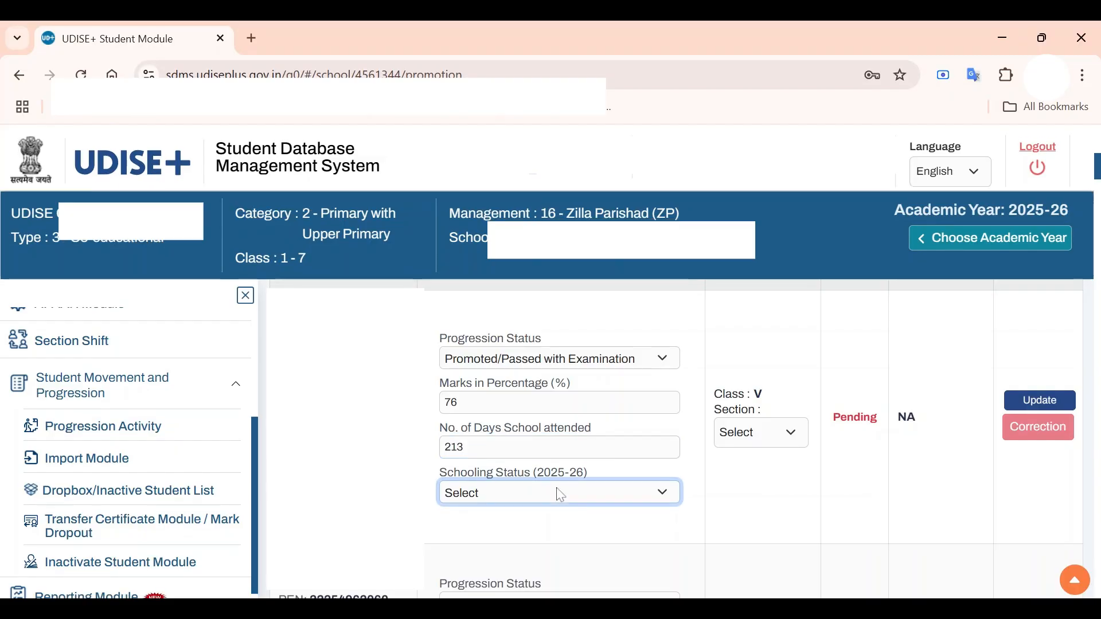
scroll(542, 407, down, 2)
key(Down)
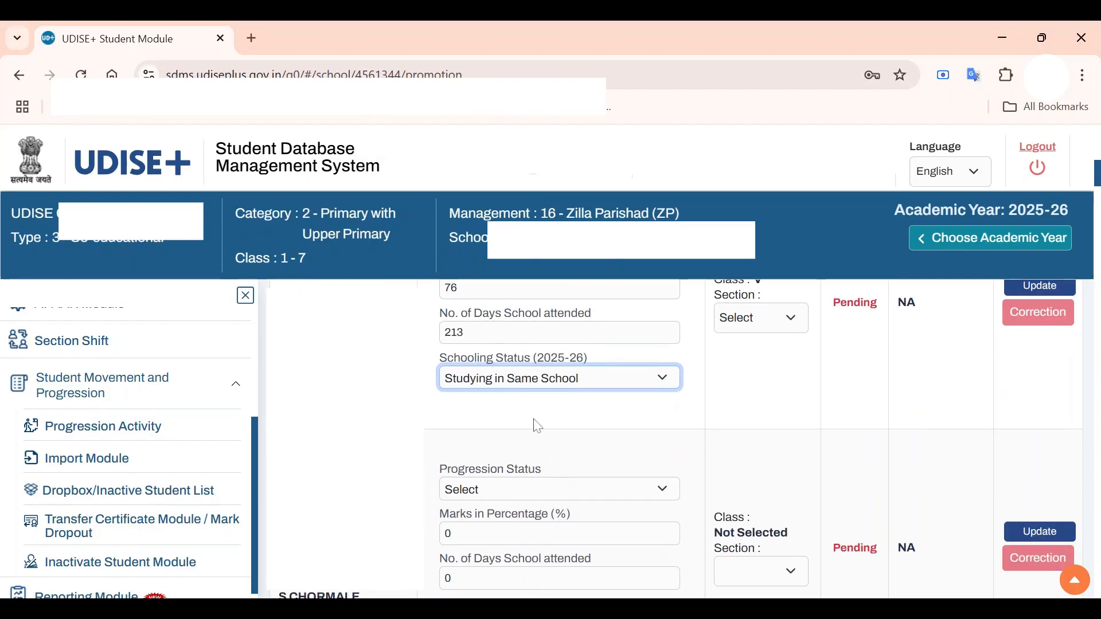
Step: Assign section A to the first student under the eligible/promoted class and section
scroll(629, 423, up, 2)
scroll(499, 430, up, 8)
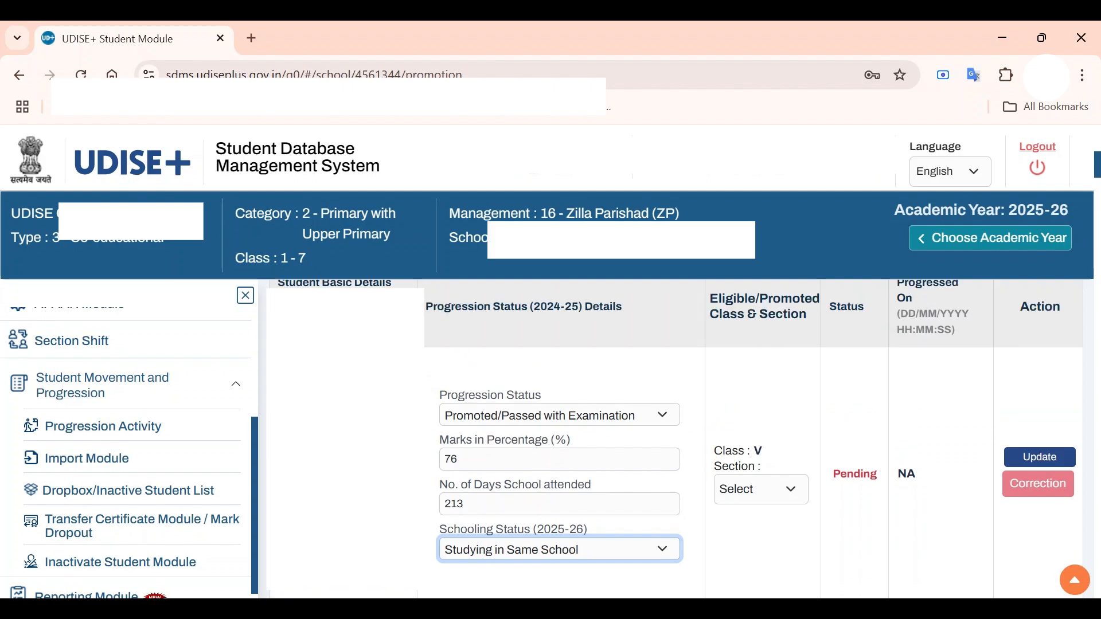
scroll(445, 411, down, 7)
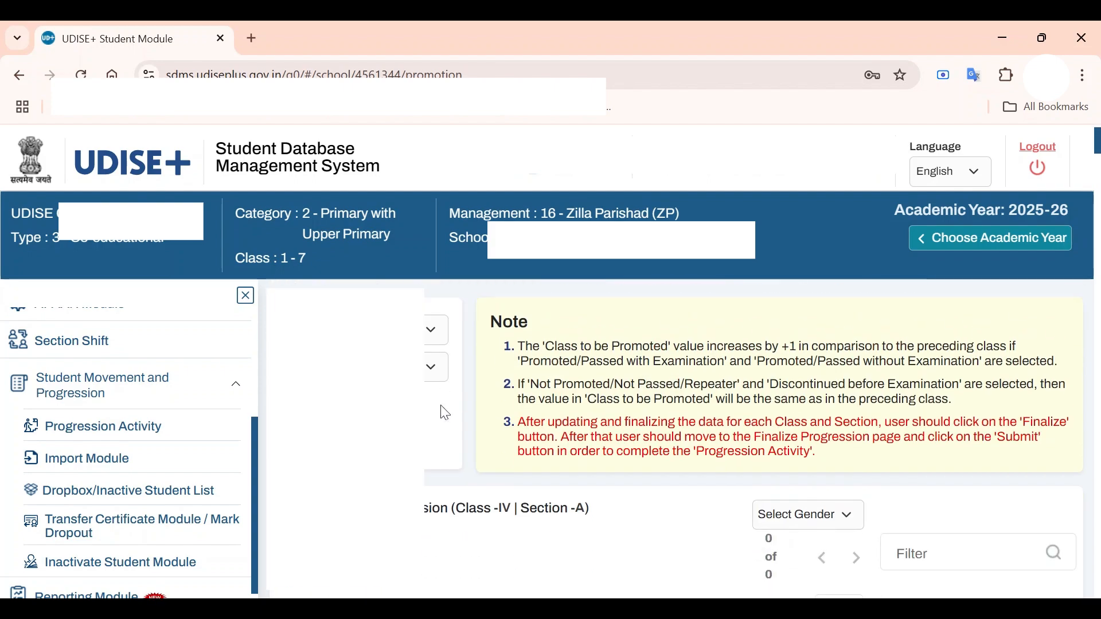
scroll(762, 397, down, 1)
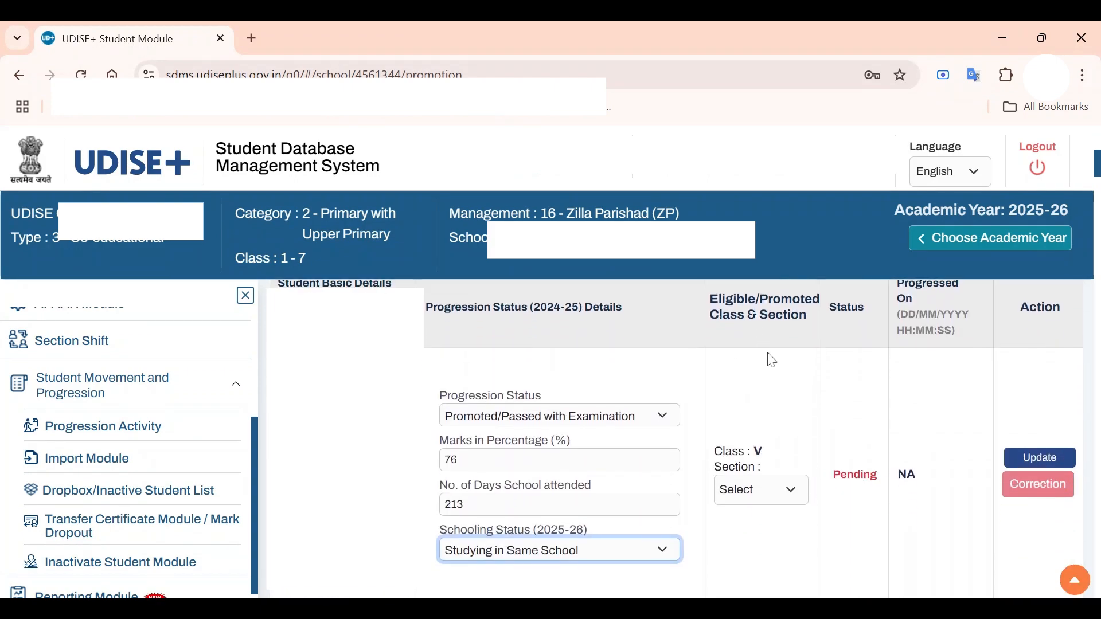
scroll(782, 447, down, 2)
scroll(769, 388, up, 2)
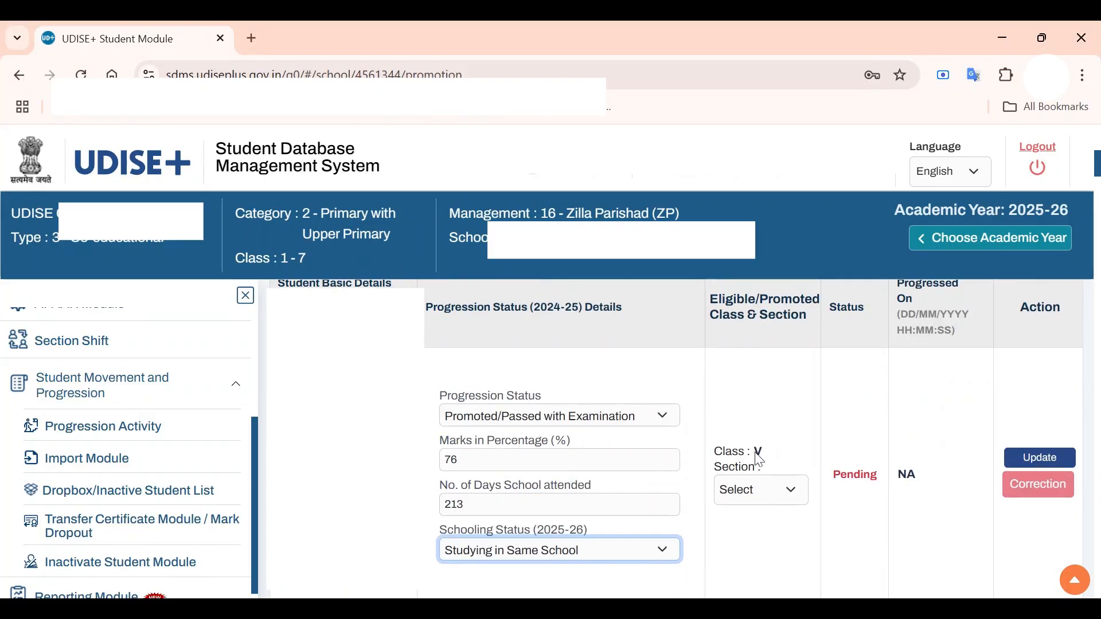
click(764, 494)
click(766, 516)
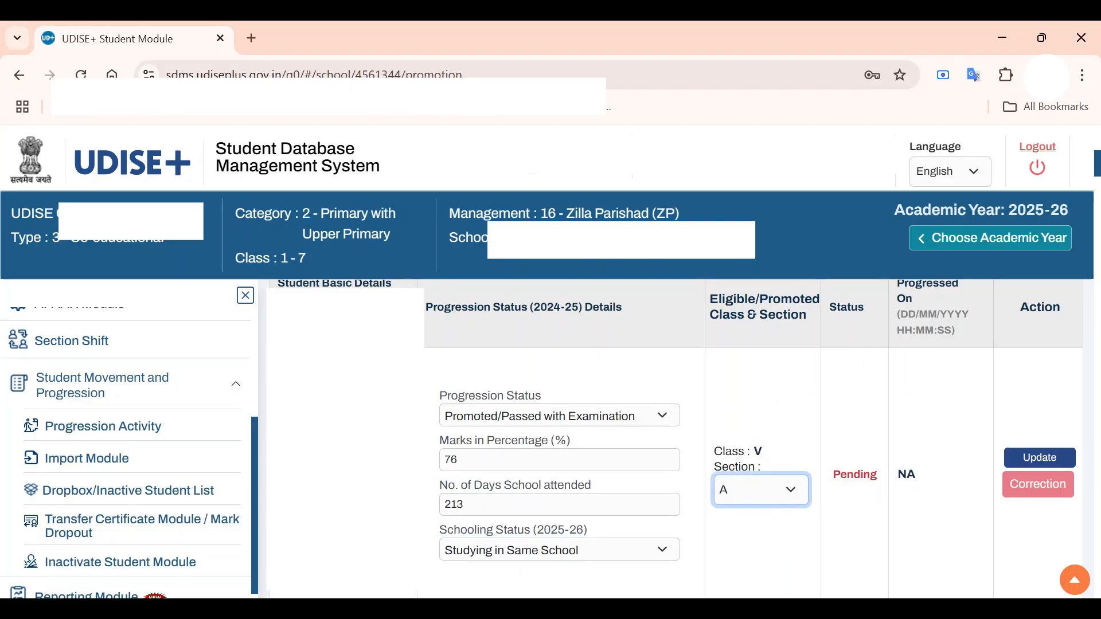
click(925, 496)
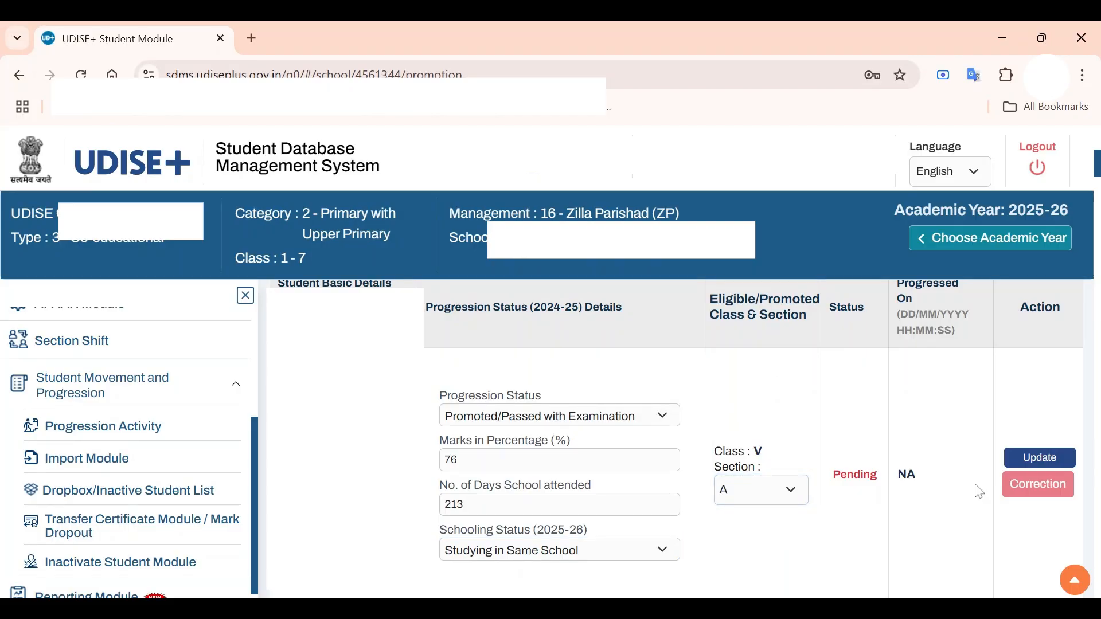
Step: Update the first student's record to save the entered progression details and close the confirmation
click(1035, 461)
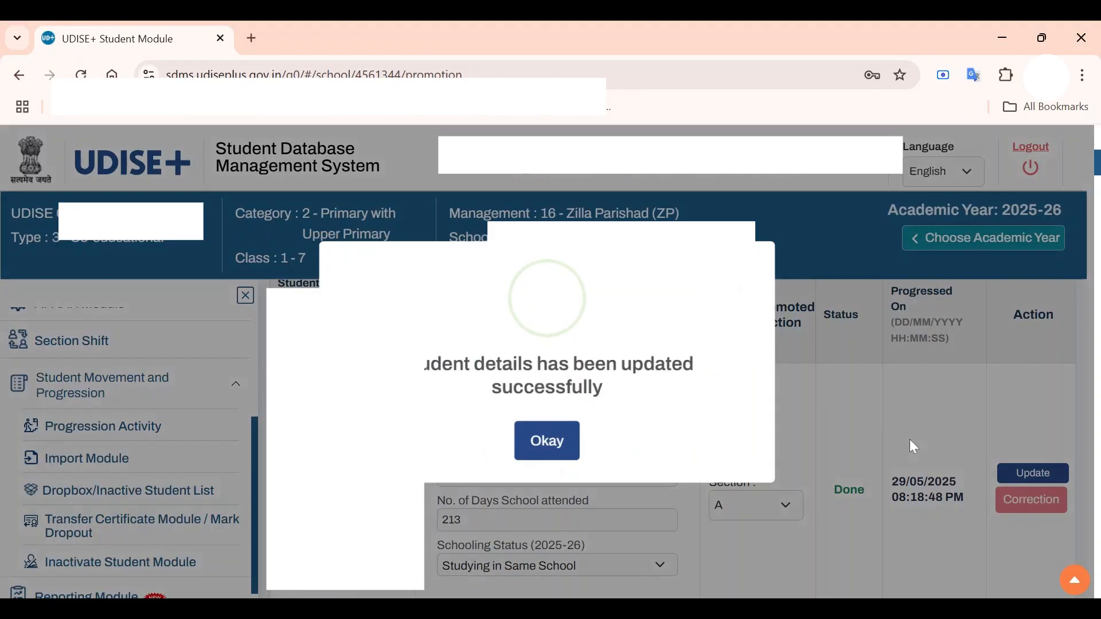
click(559, 450)
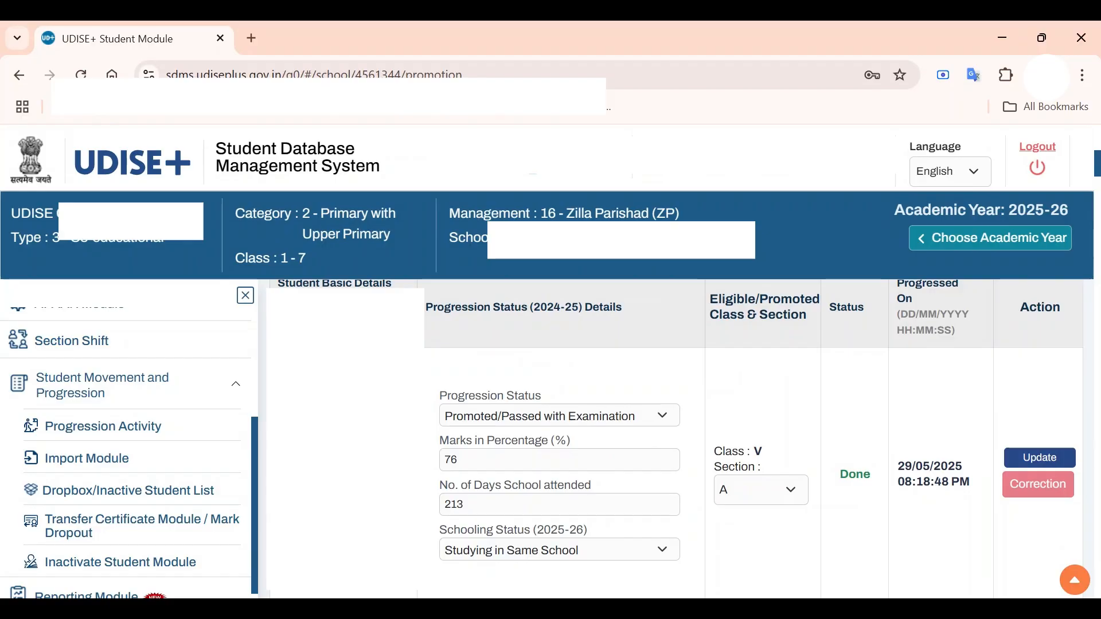
Step: Examine the remaining students' progression rows in the class IV, section A list down to the Finalize option
scroll(705, 418, down, 1)
scroll(645, 411, down, 6)
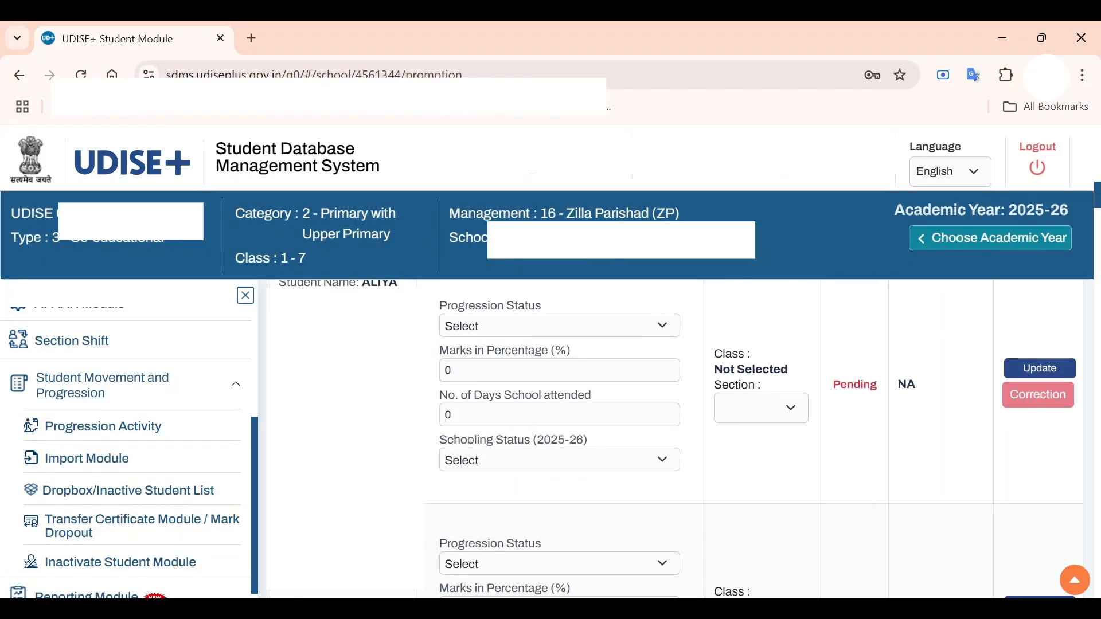
scroll(659, 413, down, 10)
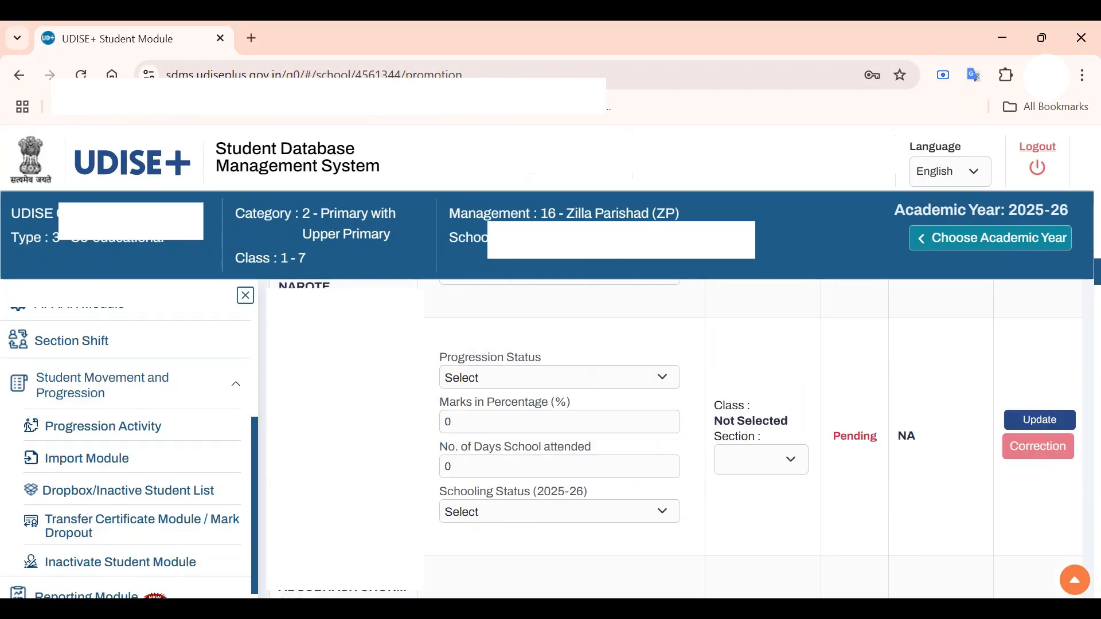
scroll(665, 427, down, 10)
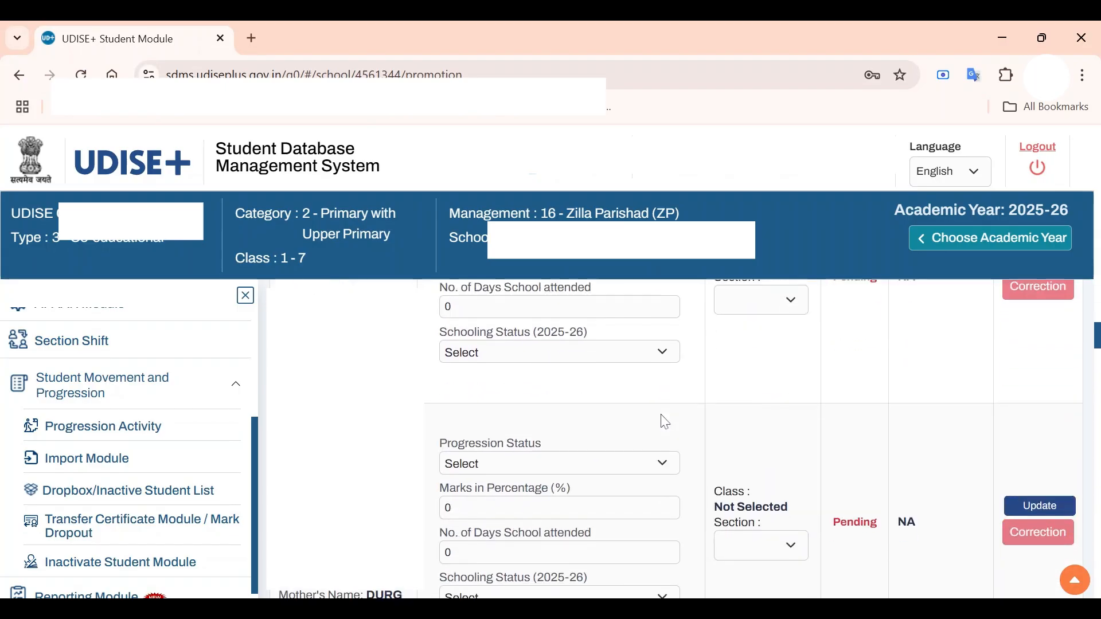
scroll(667, 425, down, 10)
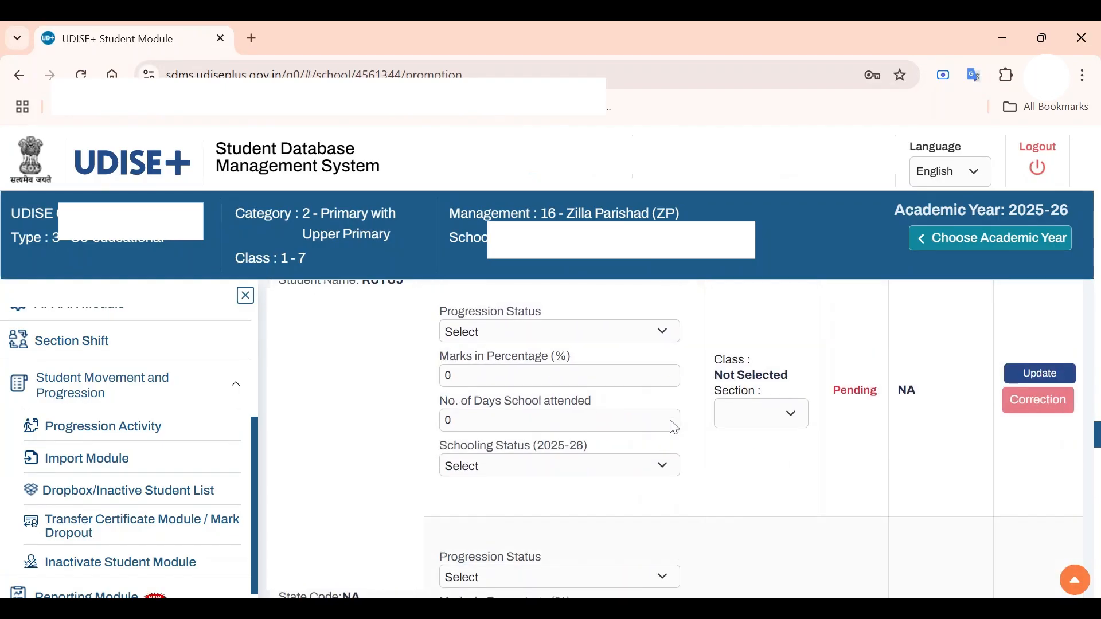
scroll(683, 424, down, 10)
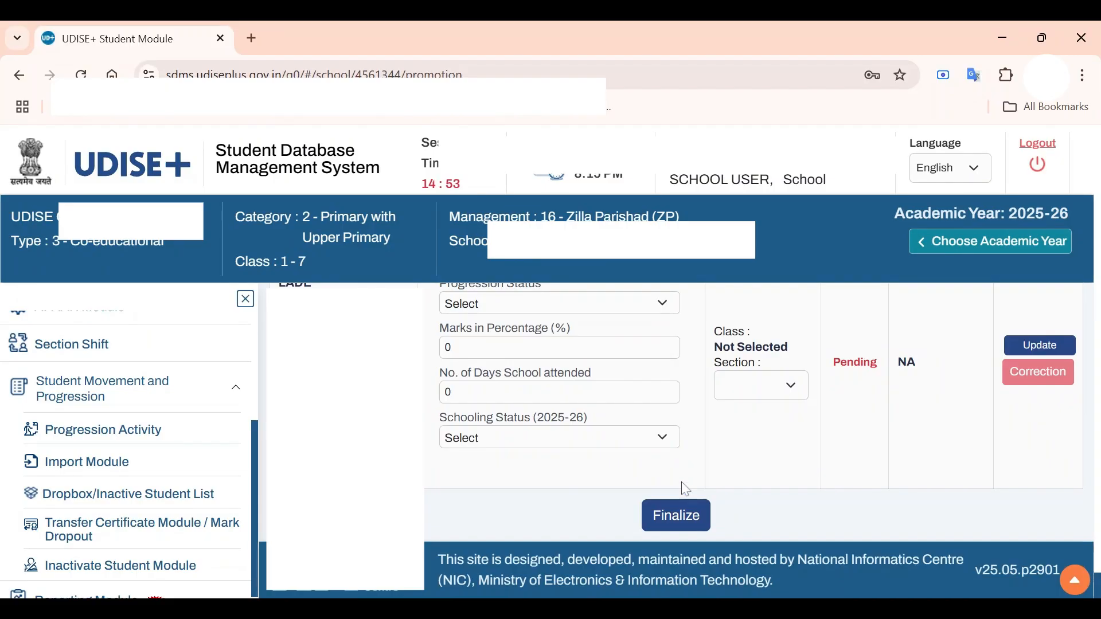
scroll(625, 453, up, 1)
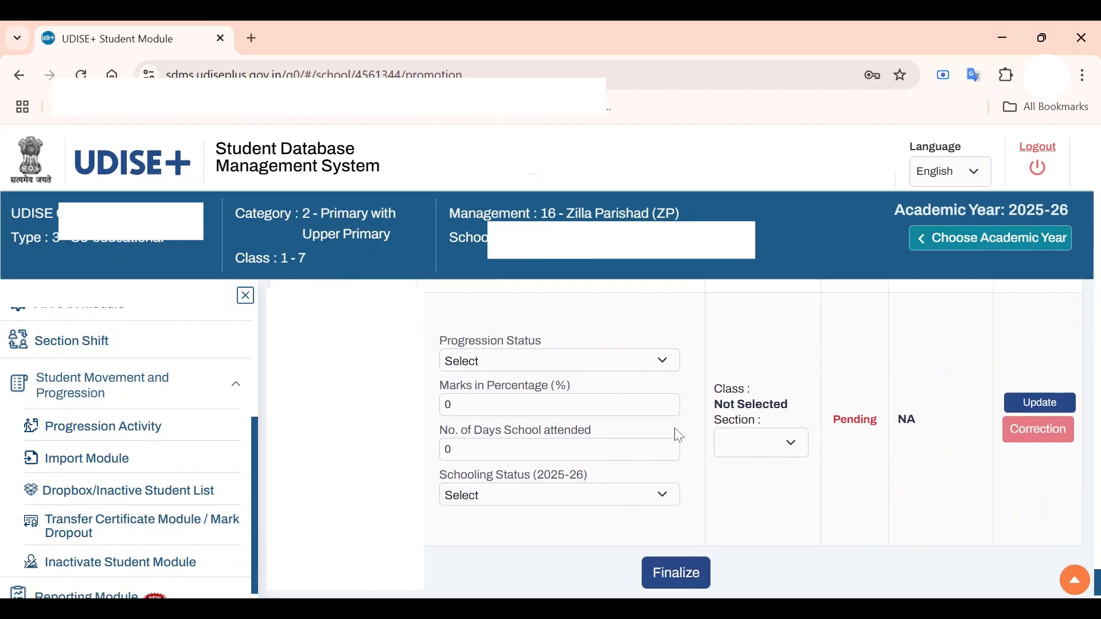
scroll(769, 456, down, 1)
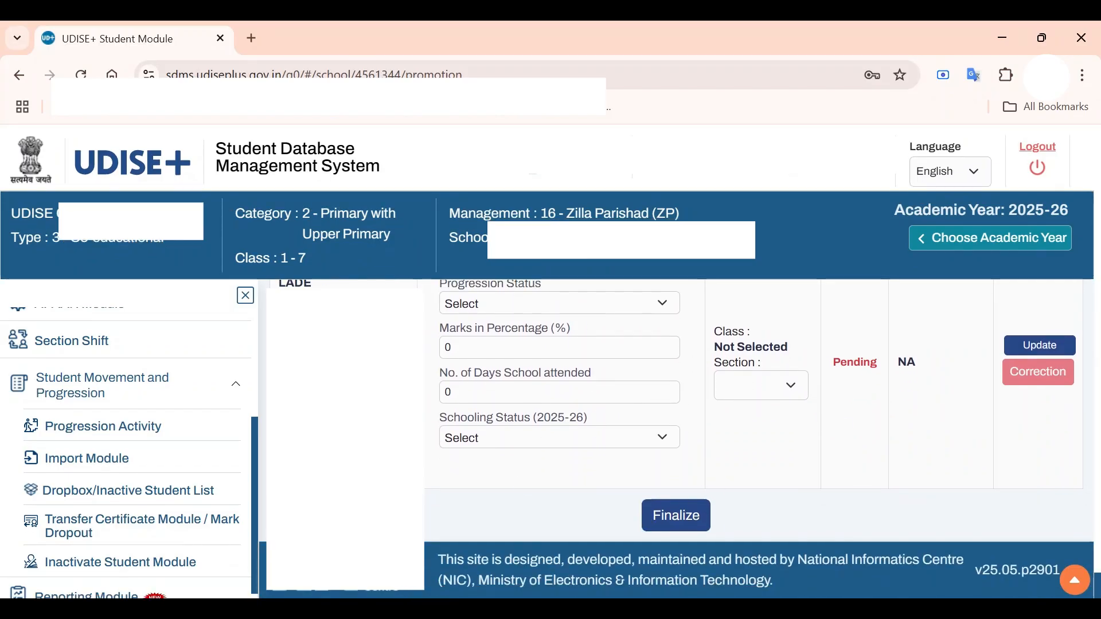
scroll(157, 464, down, 2)
Step: Open the School Dashboard and review the class-wise and section-wise student counts for 2025-26
scroll(157, 459, up, 3)
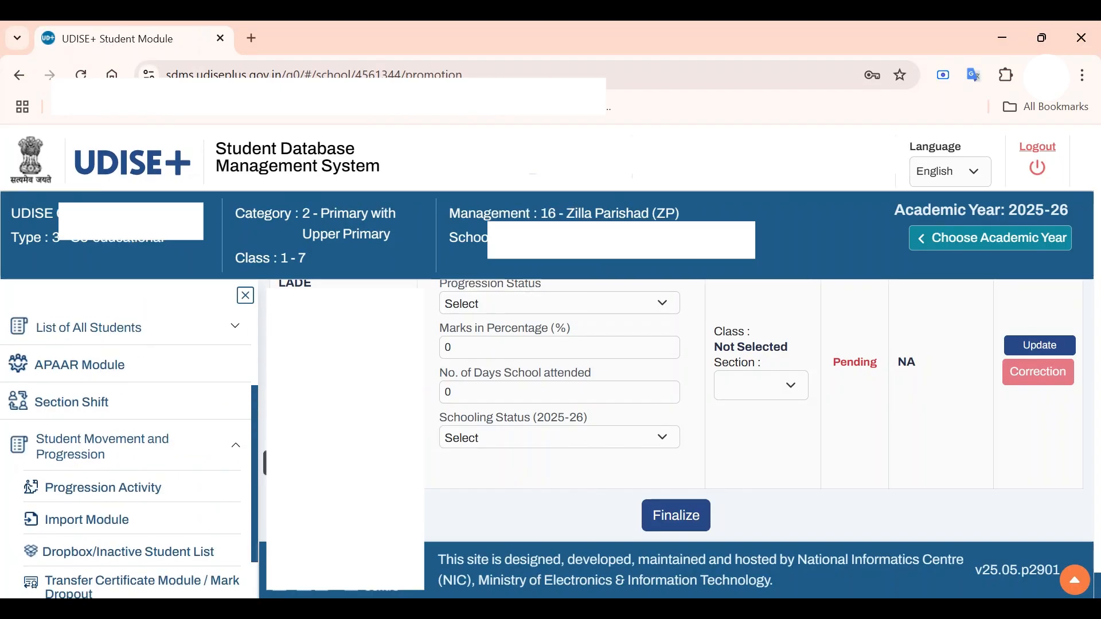
scroll(675, 439, up, 15)
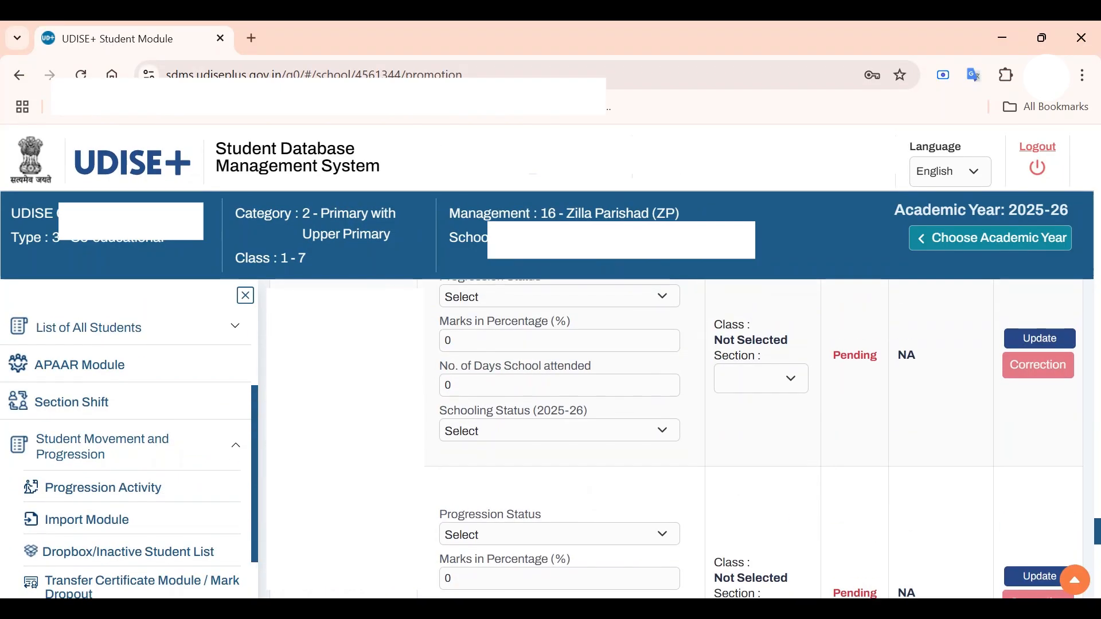
scroll(85, 349, up, 3)
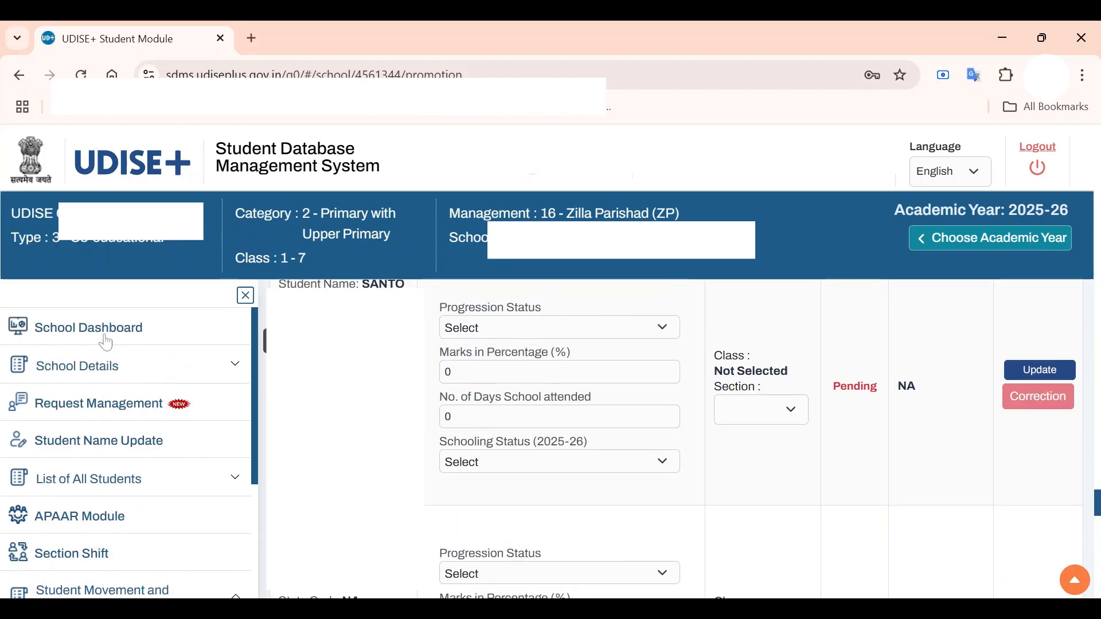
scroll(106, 343, up, 2)
click(144, 343)
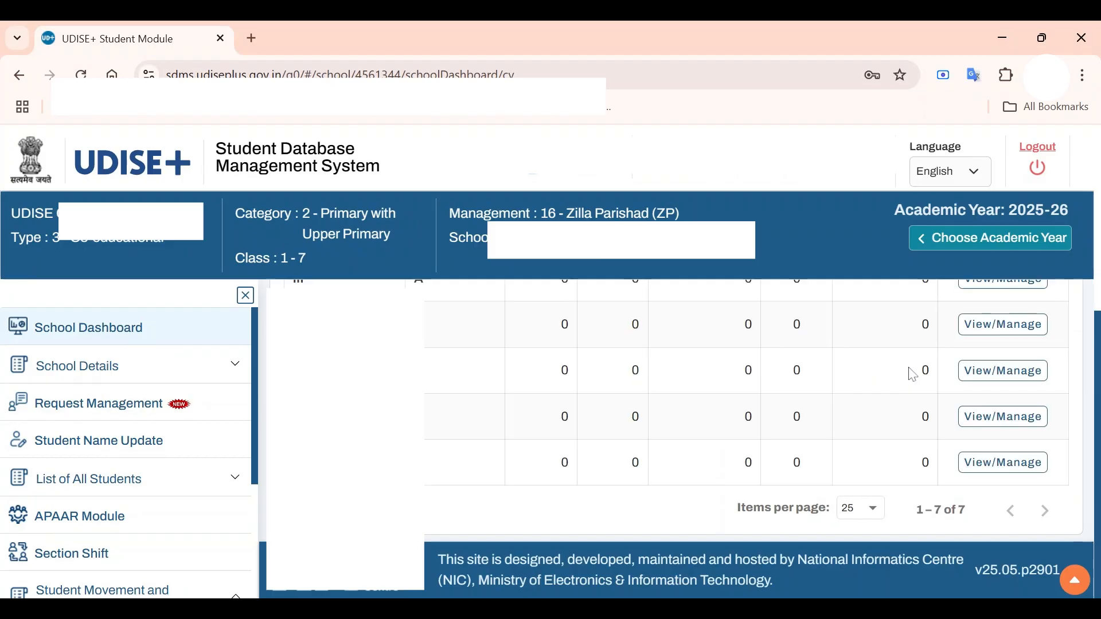
scroll(911, 431, up, 3)
scroll(907, 430, down, 5)
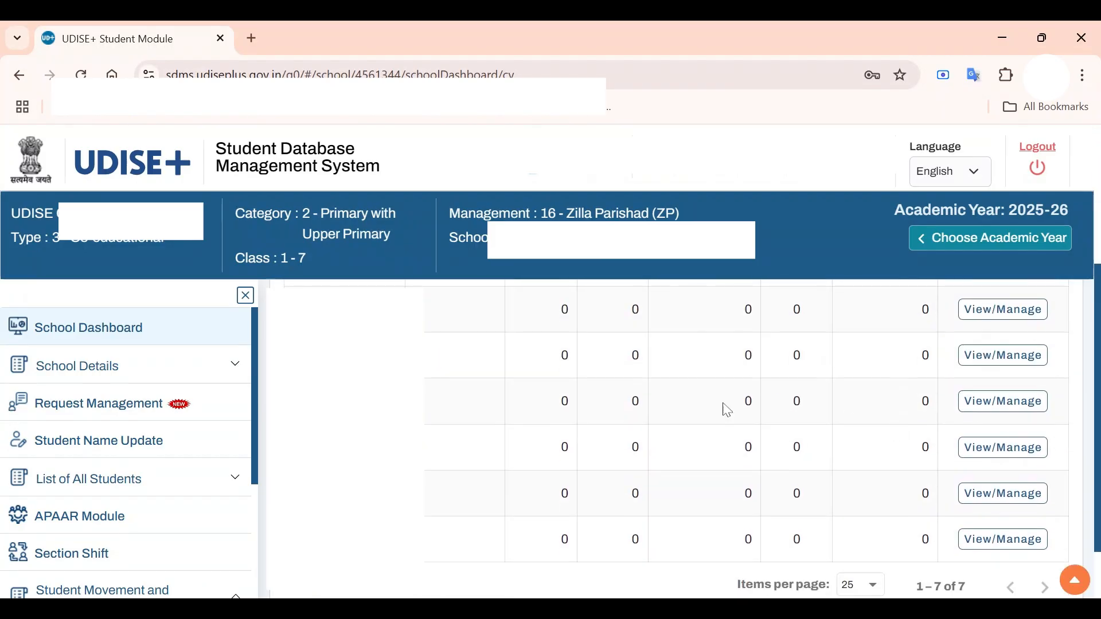
scroll(834, 437, up, 4)
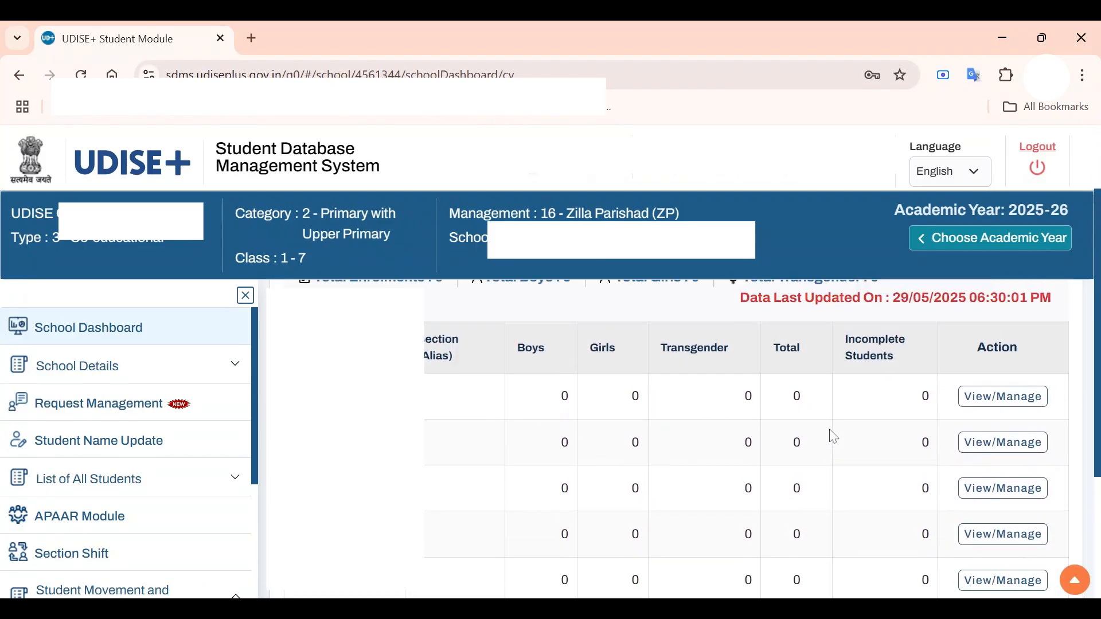
scroll(830, 436, down, 5)
scroll(678, 452, up, 5)
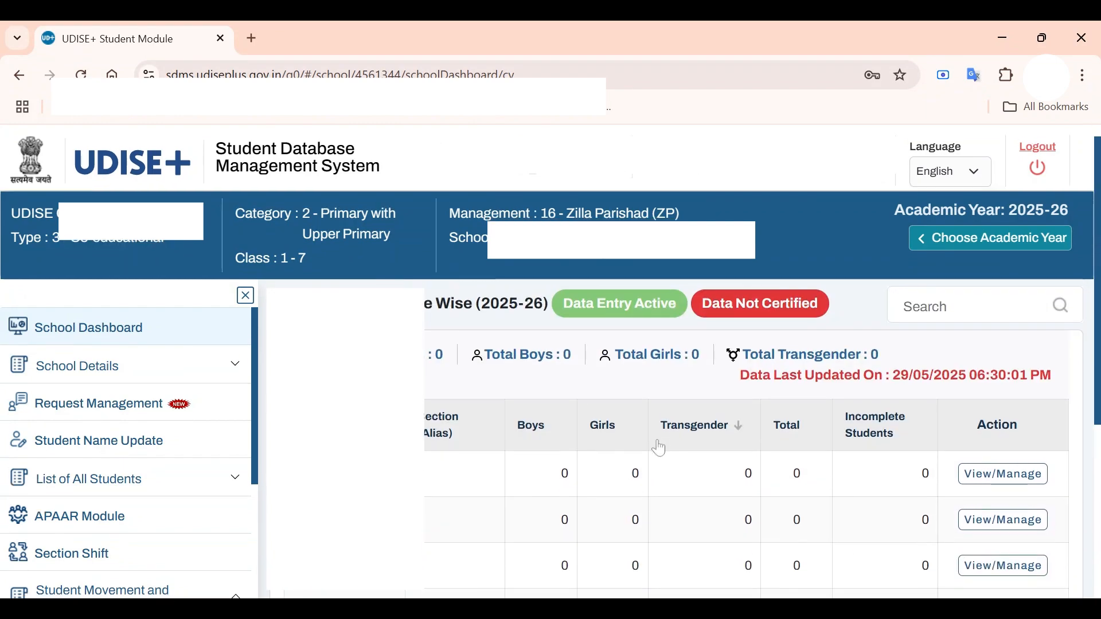